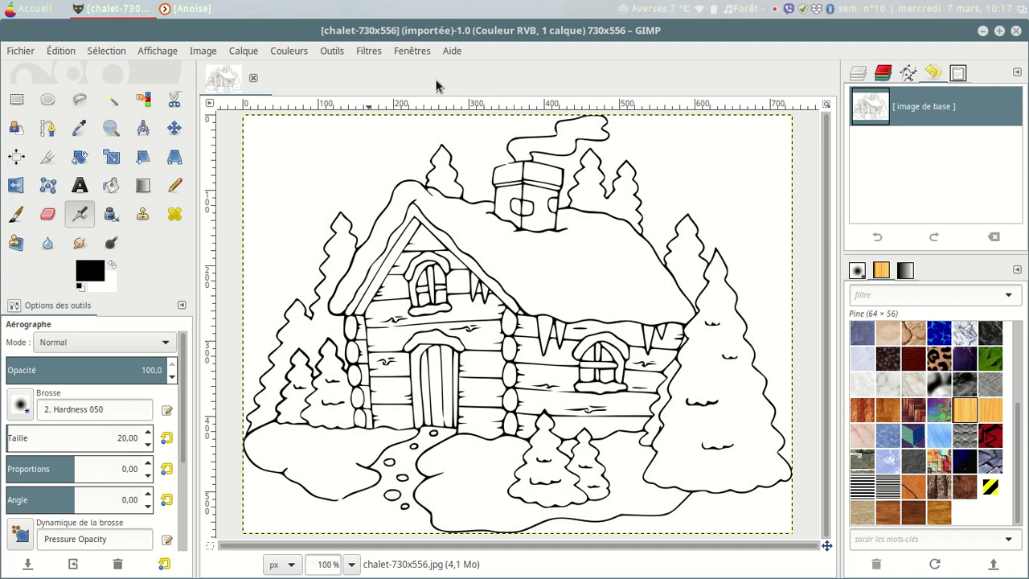
# Step: Switch the Bucket Fill tool to Pattern fill and browse the available patterns
pyautogui.click(111, 186)
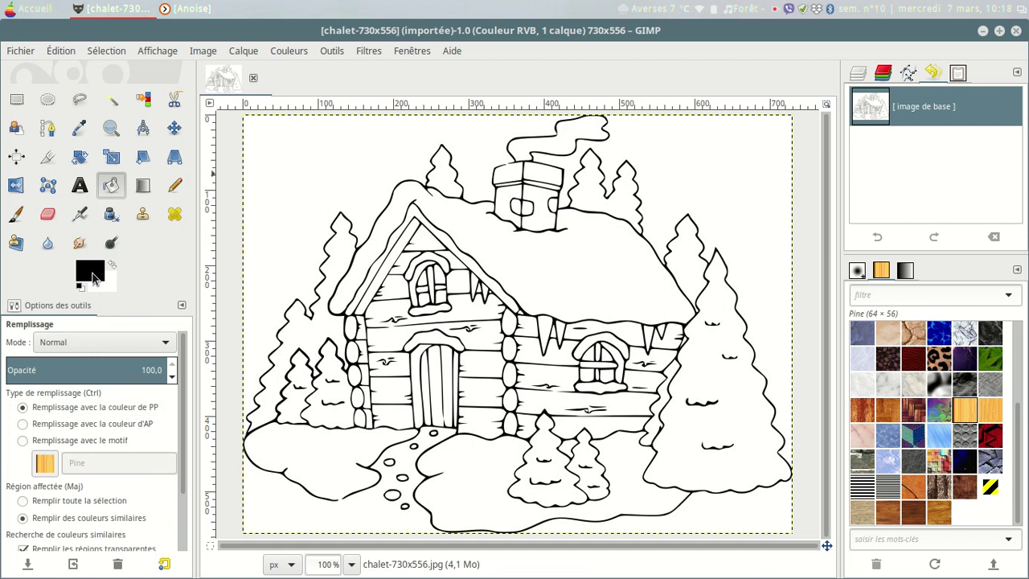
pyautogui.click(23, 441)
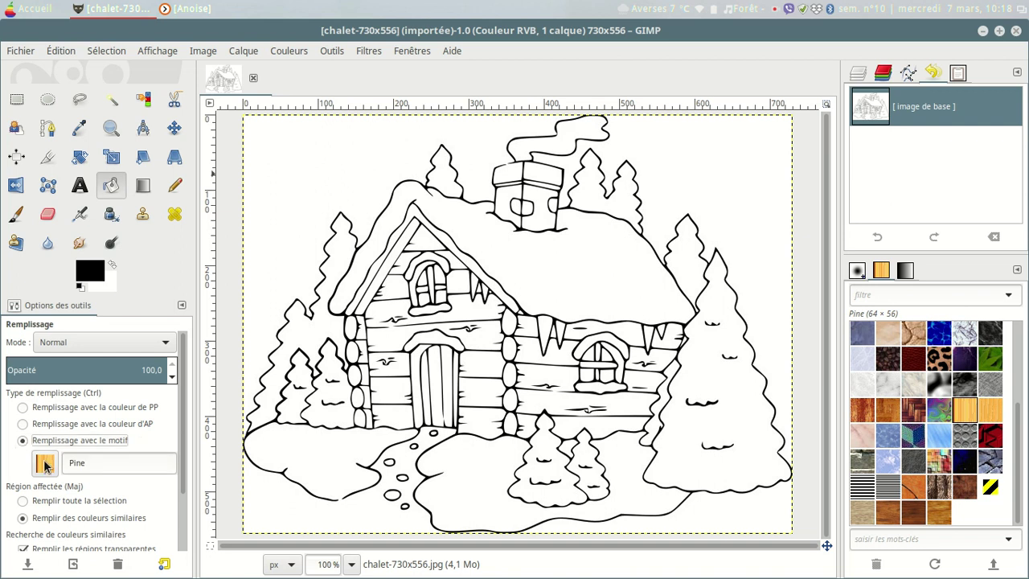
pyautogui.click(45, 464)
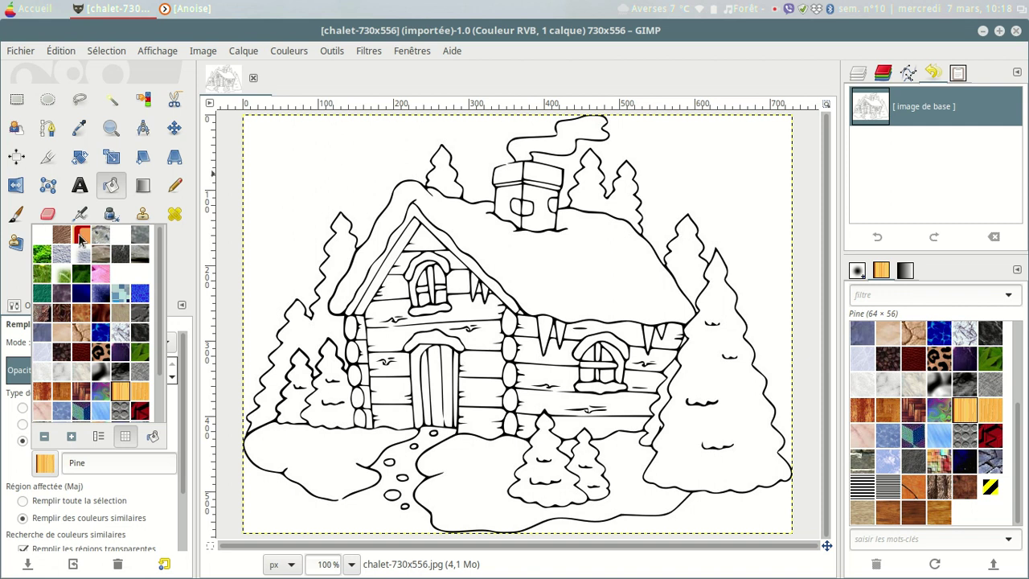
pyautogui.moveTo(160, 383)
pyautogui.mouseDown()
pyautogui.moveTo(160, 428)
pyautogui.moveTo(160, 383)
pyautogui.mouseUp()
pyautogui.click(954, 318)
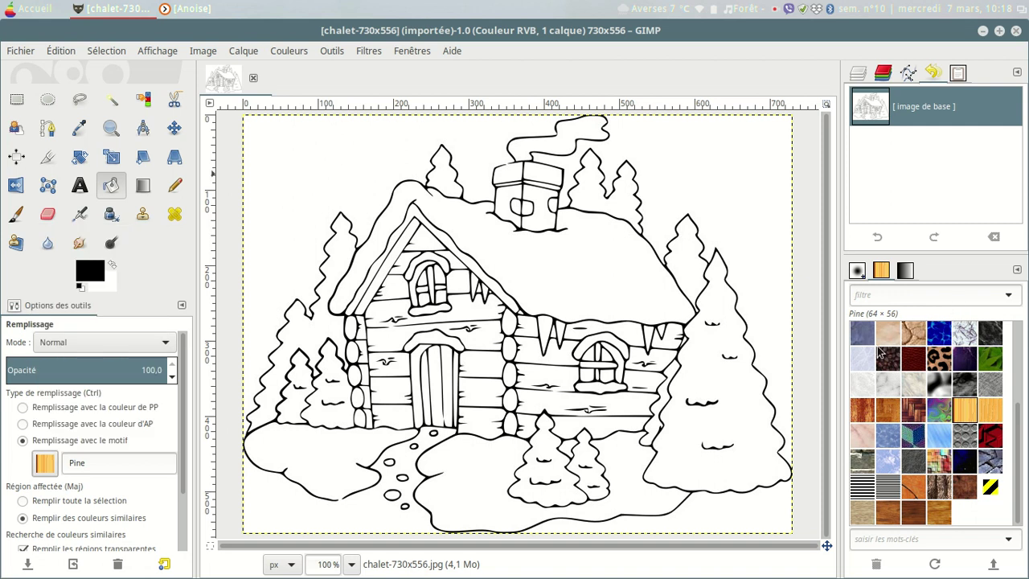
pyautogui.scroll(3, 935, 431)
pyautogui.scroll(2, 933, 433)
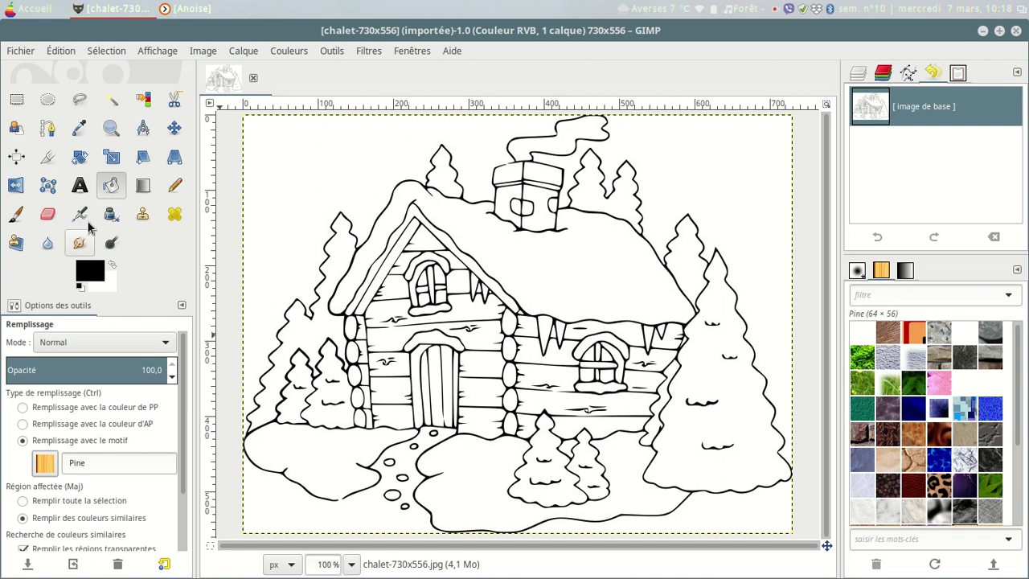
# Step: Fill the chalet roof and its three hanging icicles with the mousse moss pattern
pyautogui.click(861, 357)
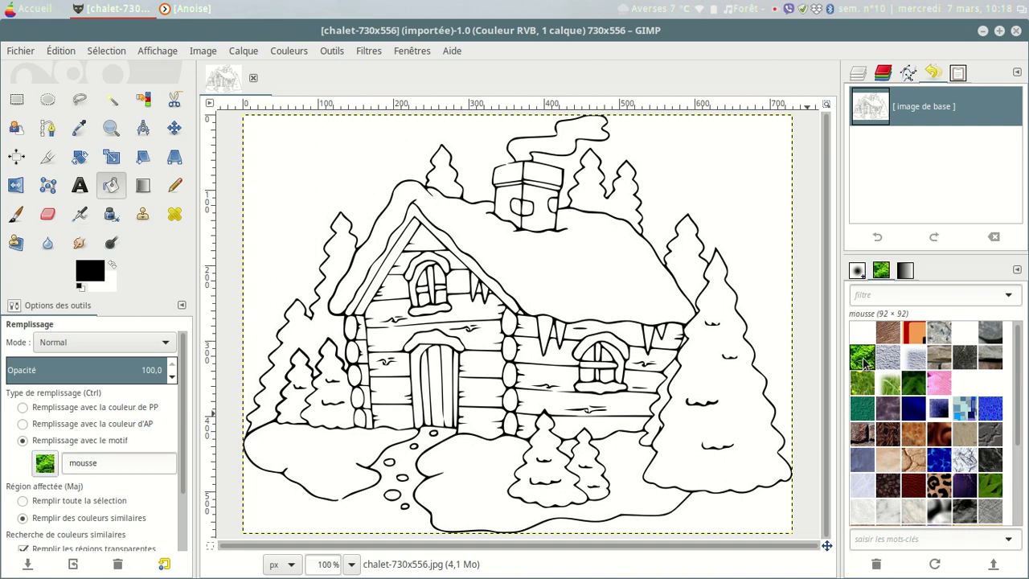
pyautogui.click(549, 278)
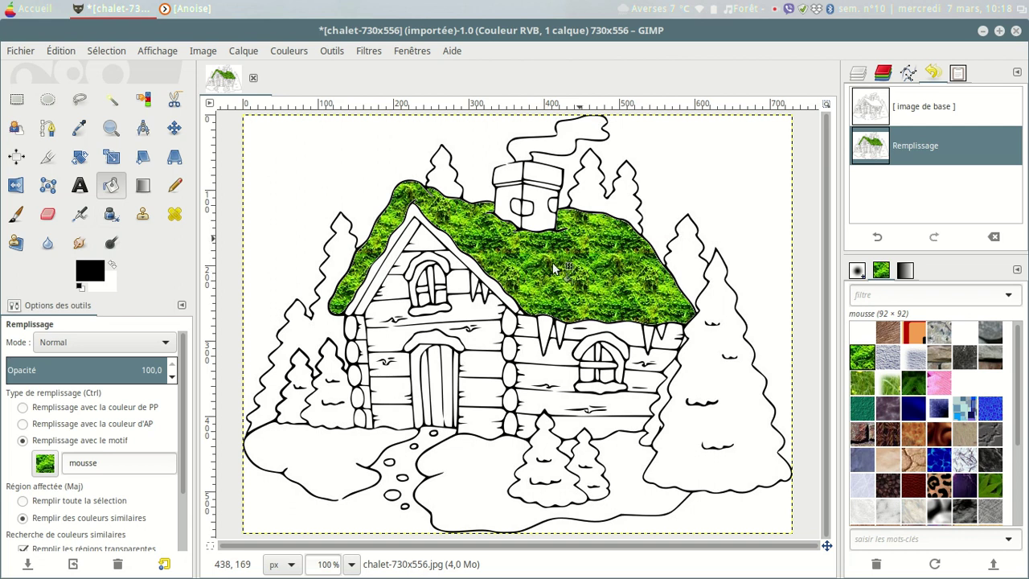
pyautogui.click(566, 329)
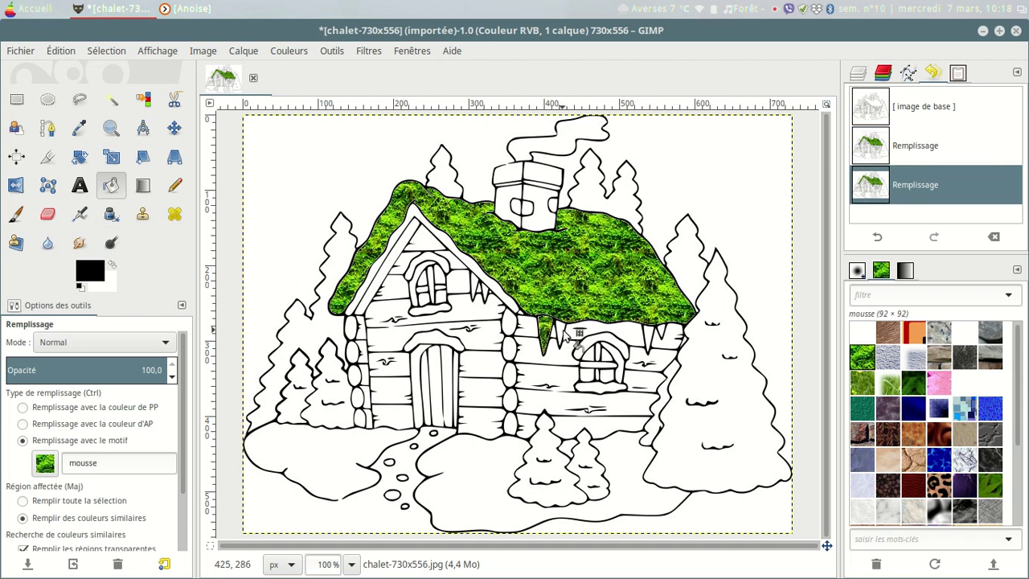
pyautogui.click(585, 342)
pyautogui.click(647, 334)
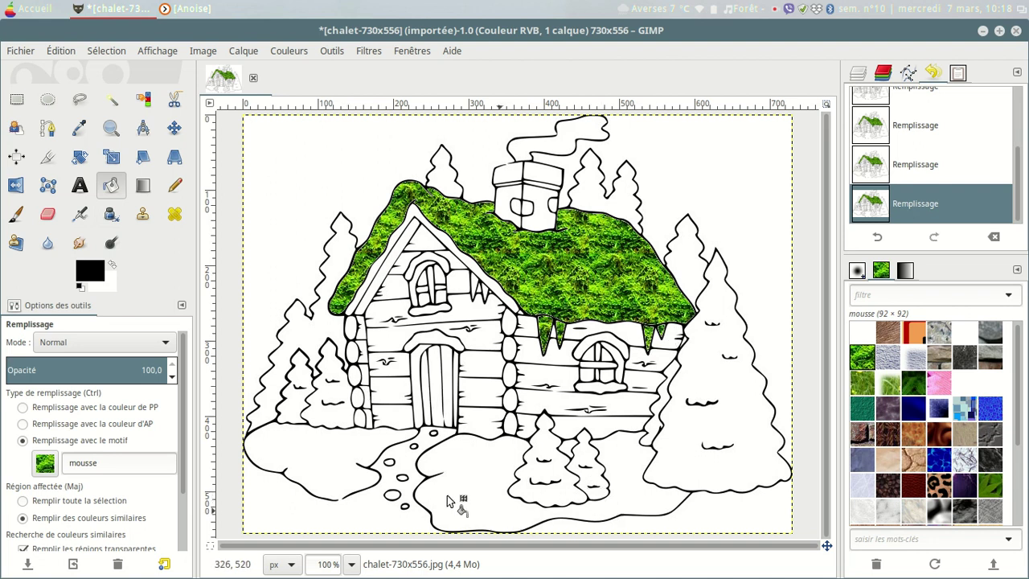
# Step: Fill the bottom-left and bottom-right ground with prairie grass, then undo the leaked fill
pyautogui.click(860, 390)
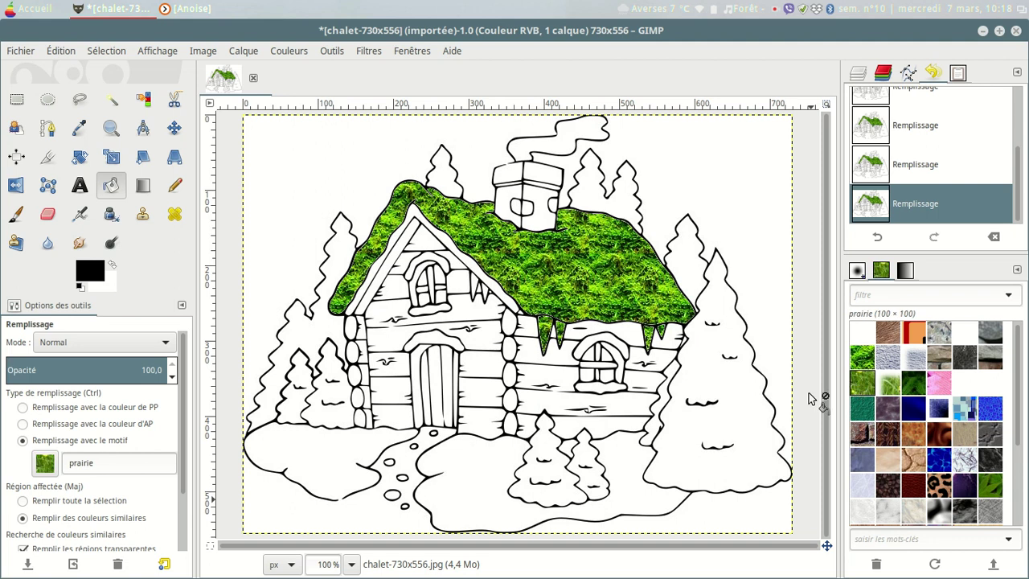
pyautogui.click(364, 518)
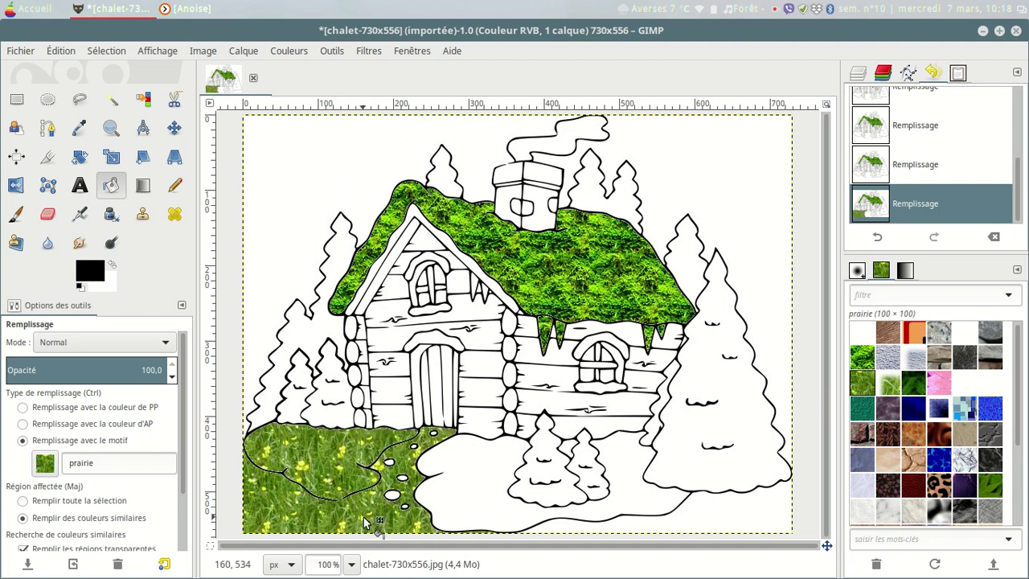
pyautogui.click(680, 526)
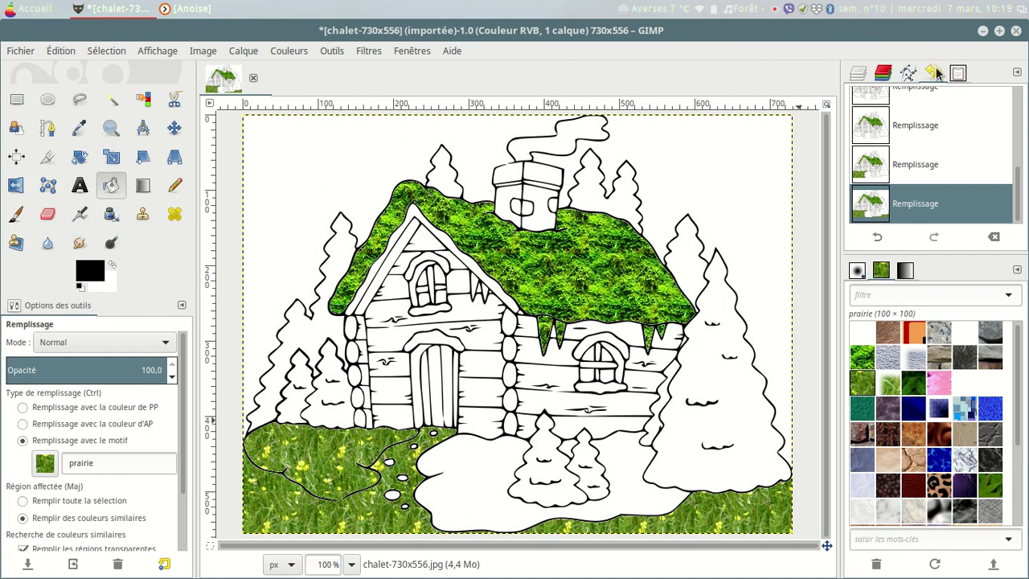
pyautogui.click(878, 237)
# Step: Undo the second leaked grass fill and zoom in on the ground outline
pyautogui.click(877, 236)
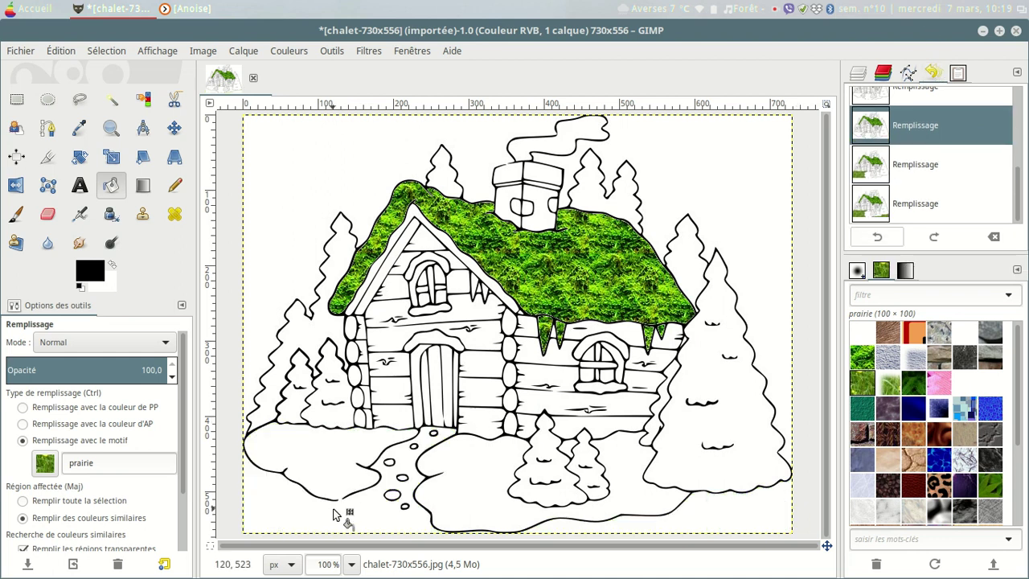
pyautogui.keyDown('ctrl'); pyautogui.scroll(2, 335, 510); pyautogui.keyUp('ctrl')
pyautogui.keyDown('ctrl'); pyautogui.scroll(2, 335, 510); pyautogui.keyUp('ctrl')
pyautogui.keyDown('ctrl'); pyautogui.scroll(2, 344, 515); pyautogui.keyUp('ctrl')
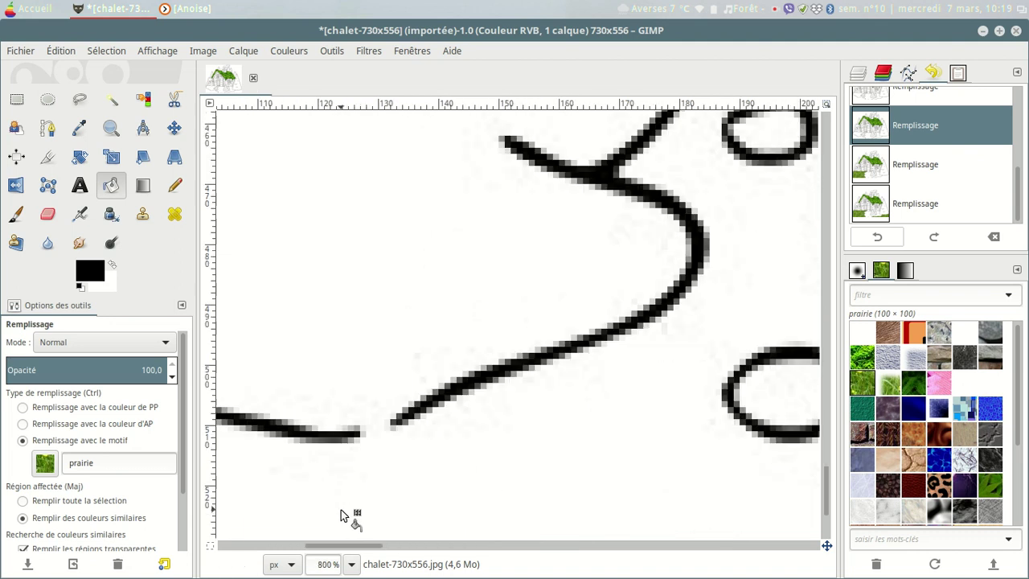
pyautogui.keyDown('ctrl'); pyautogui.scroll(1, 344, 515); pyautogui.keyUp('ctrl')
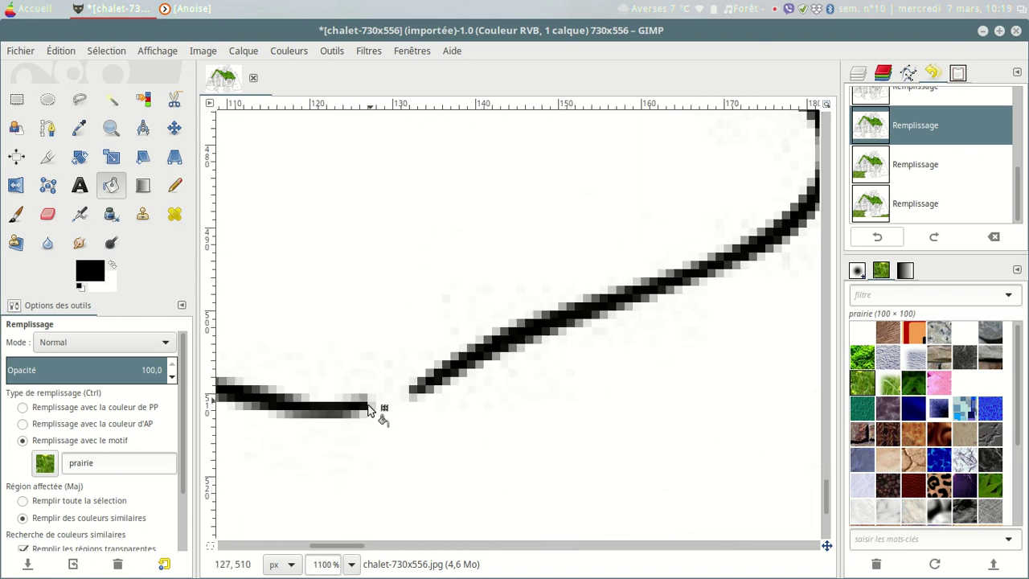
# Step: Close the gap in the ground outline with a size-3 black Paintbrush stroke
pyautogui.click(16, 214)
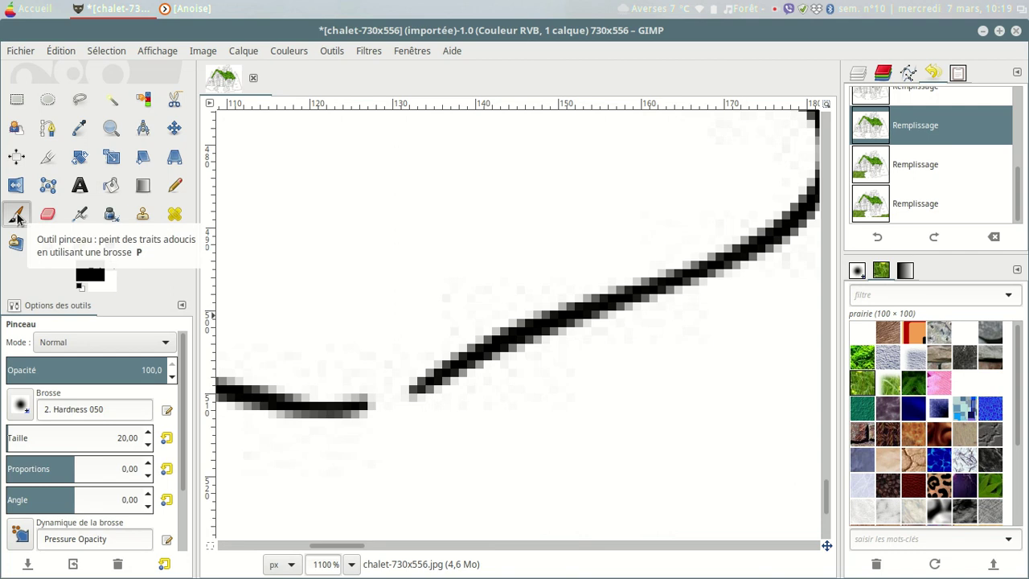
pyautogui.doubleClick(148, 445)
pyautogui.write('3')
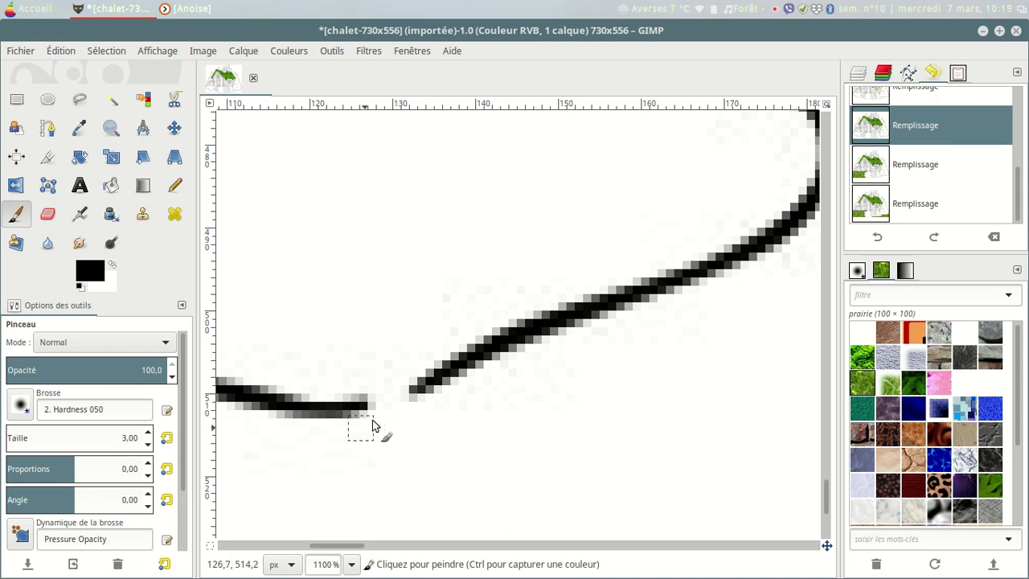
pyautogui.moveTo(365, 409)
pyautogui.mouseDown()
pyautogui.moveTo(403, 397)
pyautogui.moveTo(368, 410)
pyautogui.mouseUp()
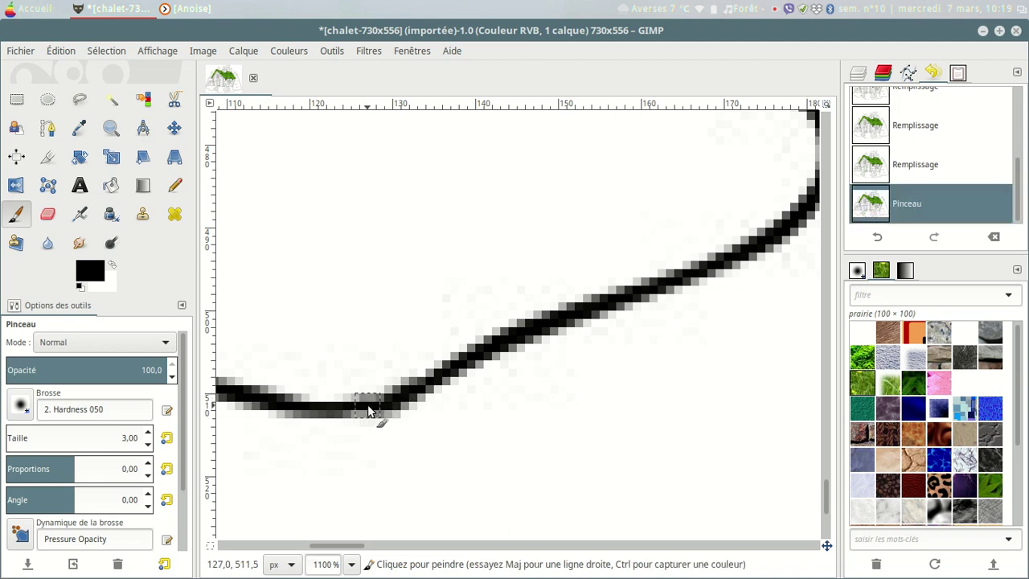
pyautogui.keyDown('ctrl'); pyautogui.scroll(-3, 382, 398); pyautogui.keyUp('ctrl')
pyautogui.keyDown('ctrl'); pyautogui.scroll(-2, 390, 410); pyautogui.keyUp('ctrl')
pyautogui.keyDown('ctrl'); pyautogui.scroll(-1, 398, 430); pyautogui.keyUp('ctrl')
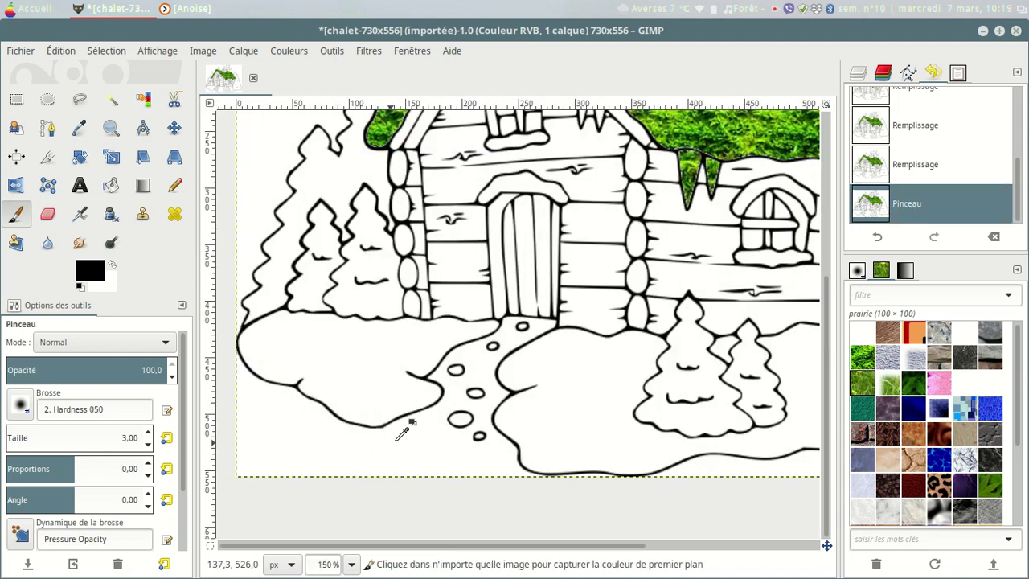
pyautogui.keyDown('ctrl'); pyautogui.scroll(-1, 402, 434); pyautogui.keyUp('ctrl')
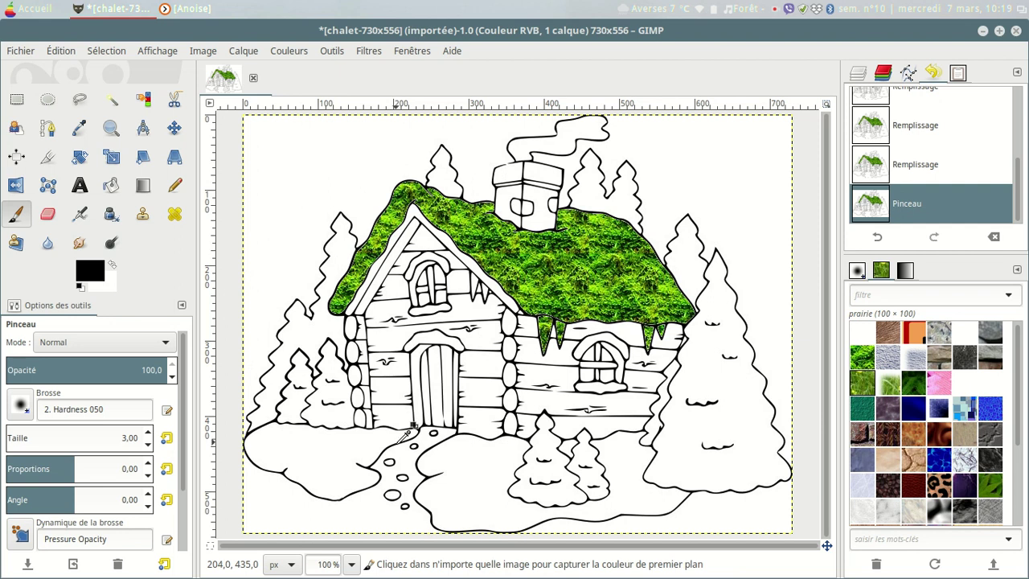
# Step: Refill the bottom-right ground and bottom-left path with prairie grass, then pick sapin
pyautogui.click(110, 186)
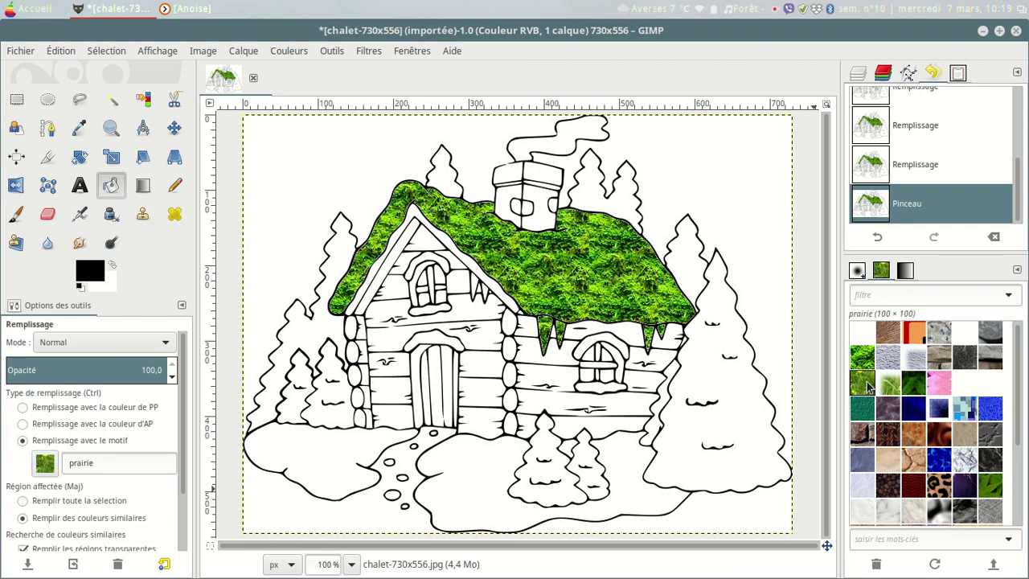
pyautogui.click(758, 516)
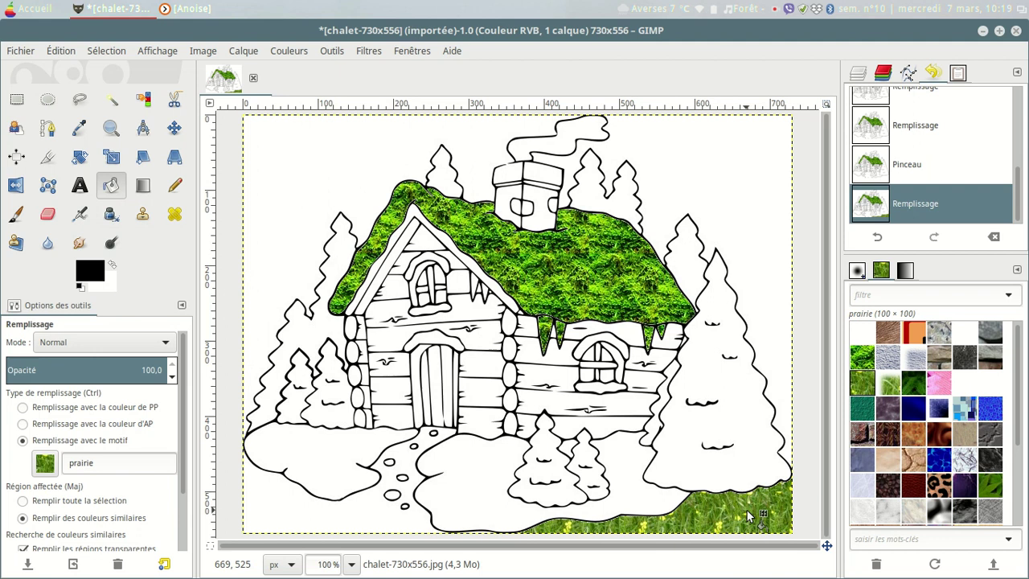
pyautogui.click(329, 519)
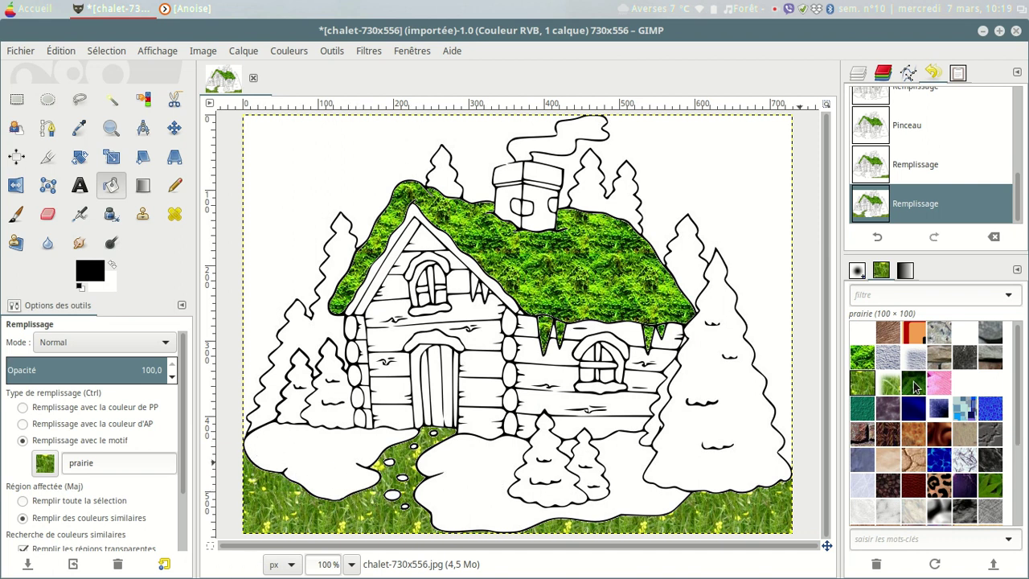
pyautogui.click(913, 384)
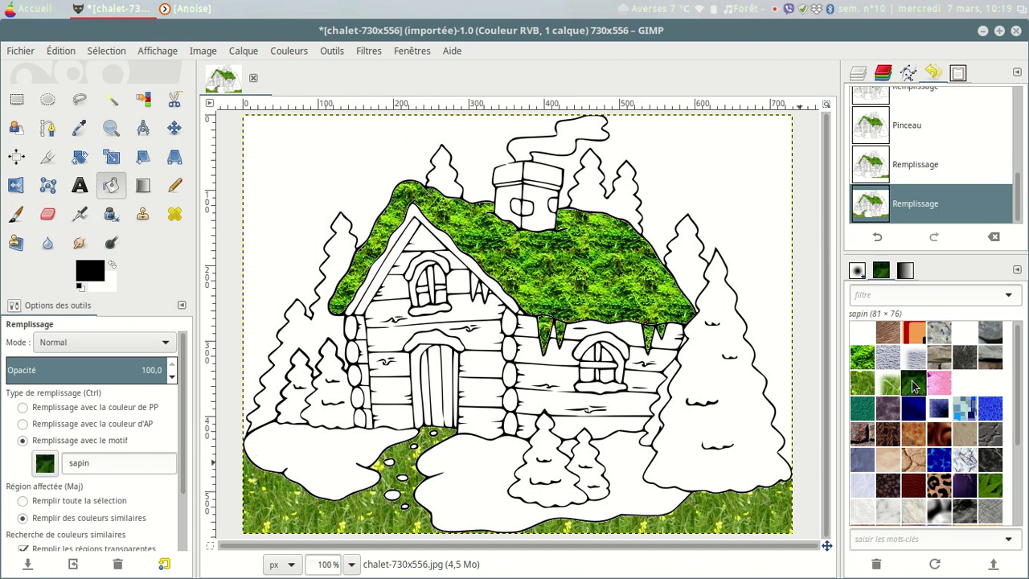
# Step: Fill the right, back, left and small front fir trees with the sapin texture
pyautogui.click(726, 424)
pyautogui.click(691, 262)
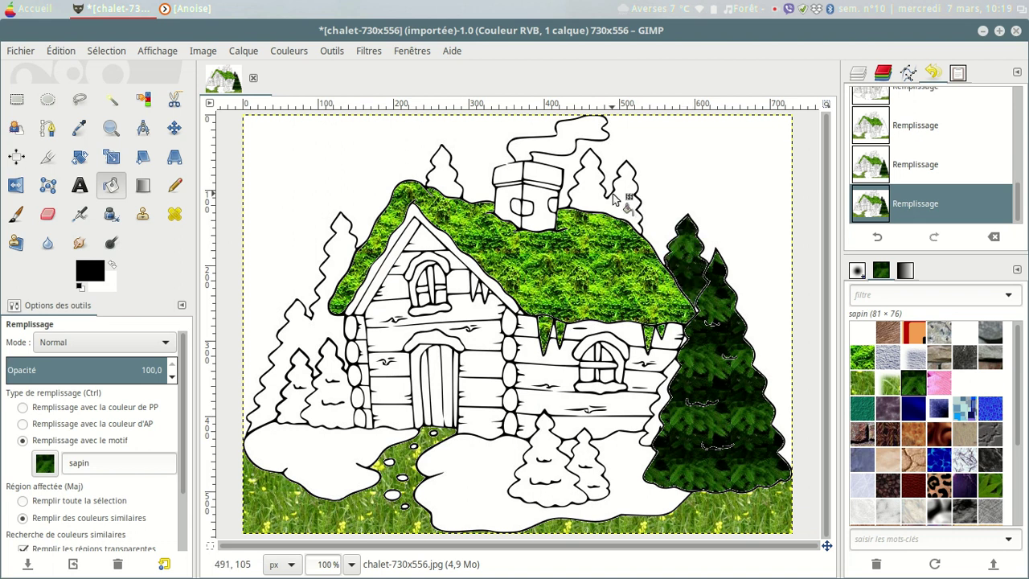
pyautogui.click(615, 200)
pyautogui.click(450, 183)
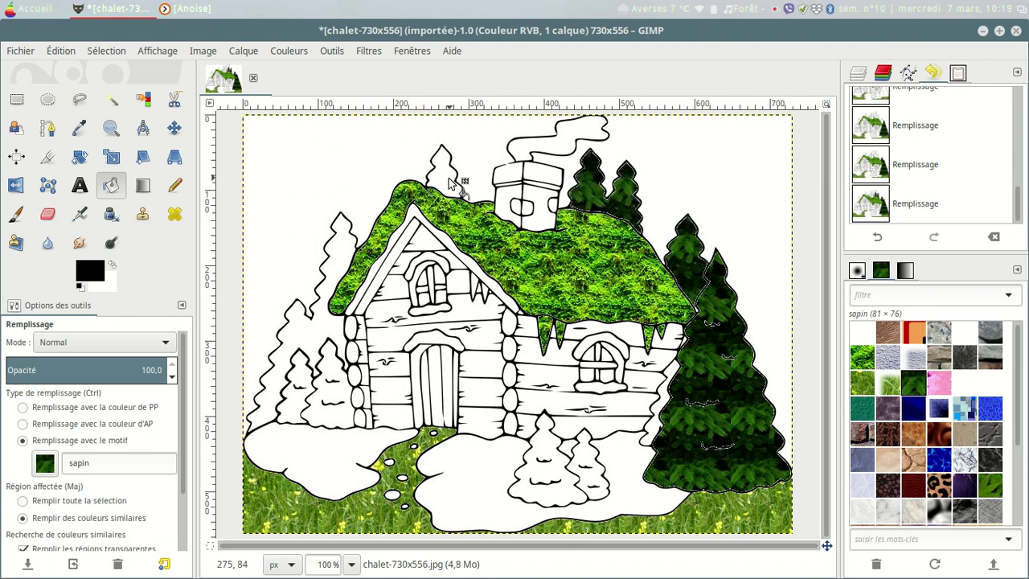
pyautogui.click(337, 267)
pyautogui.click(336, 394)
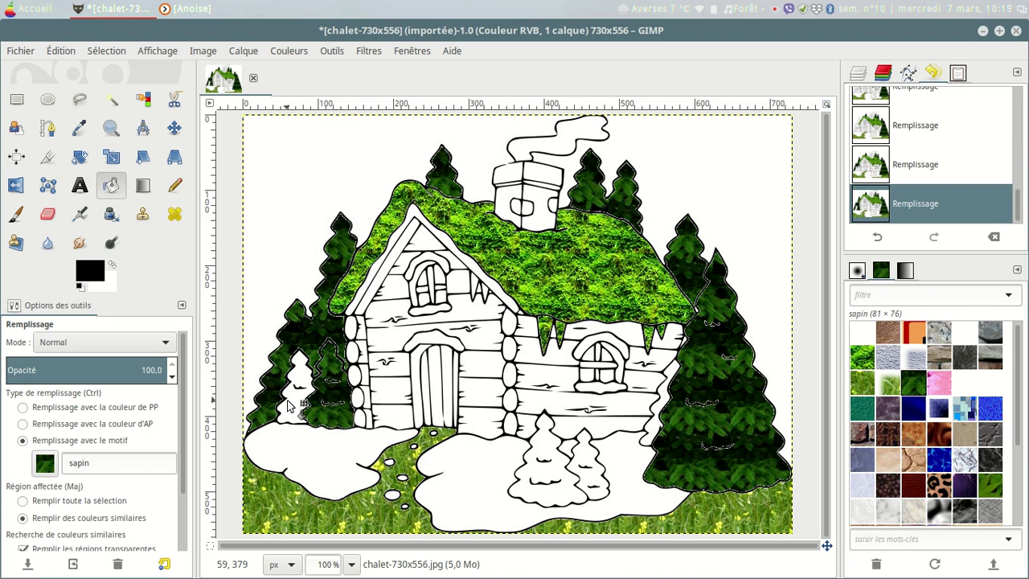
pyautogui.click(288, 406)
pyautogui.click(546, 474)
pyautogui.click(587, 474)
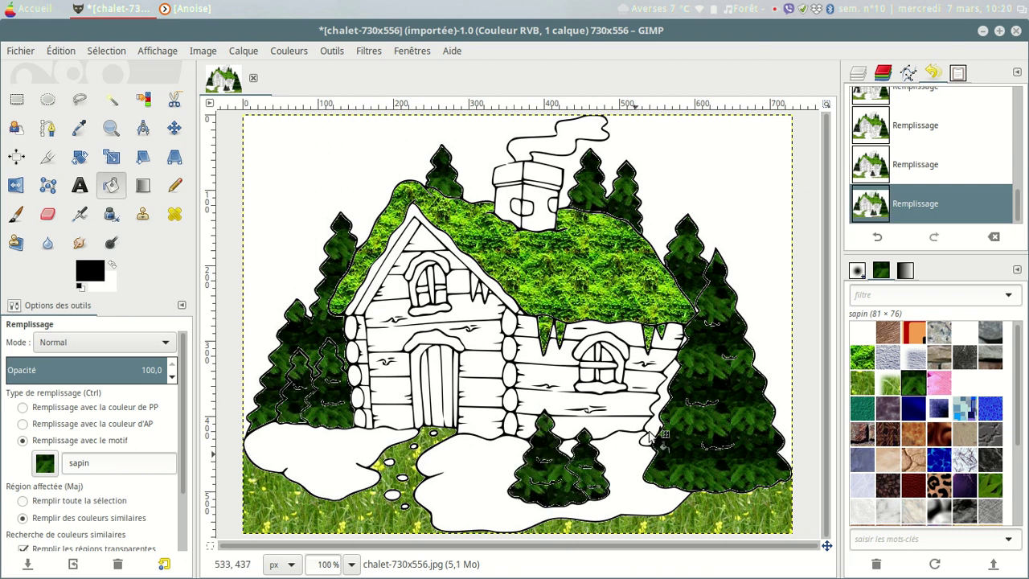
pyautogui.click(659, 428)
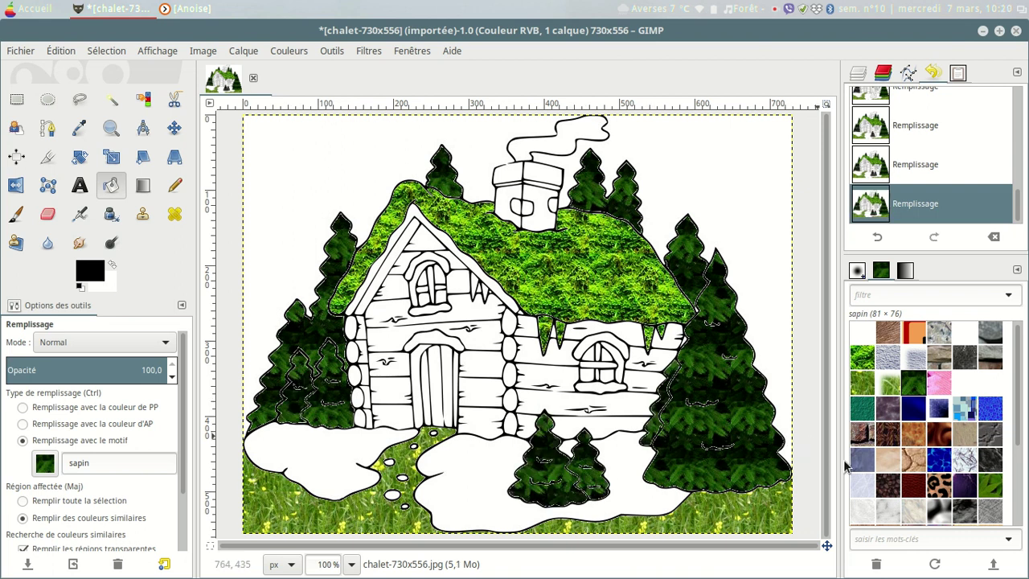
# Step: Scroll through the Motifs list and select the grey Crack pattern
pyautogui.scroll(-2, 916, 474)
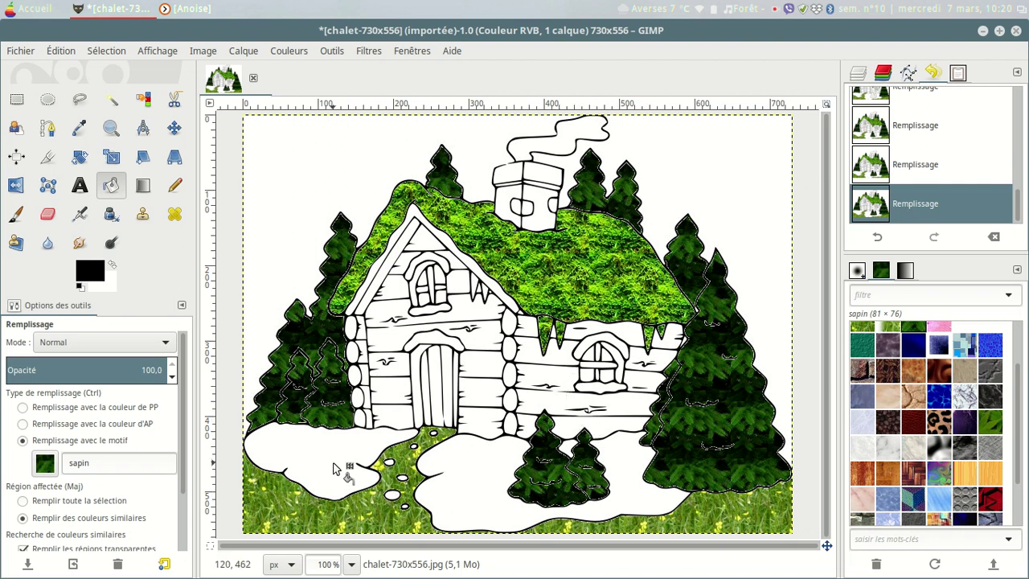
pyautogui.scroll(-2, 912, 465)
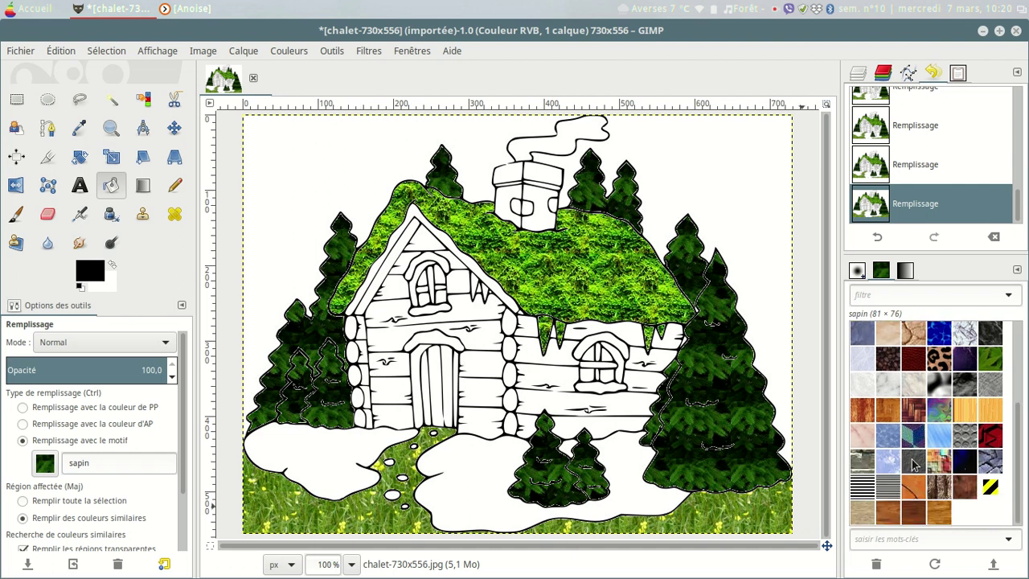
pyautogui.scroll(1, 958, 481)
pyautogui.scroll(2, 958, 481)
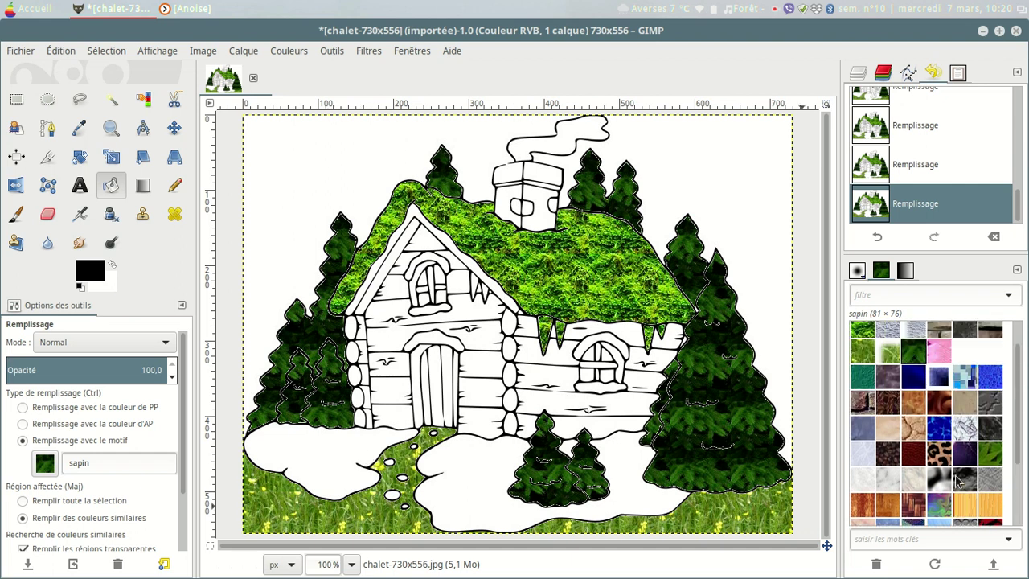
pyautogui.click(987, 405)
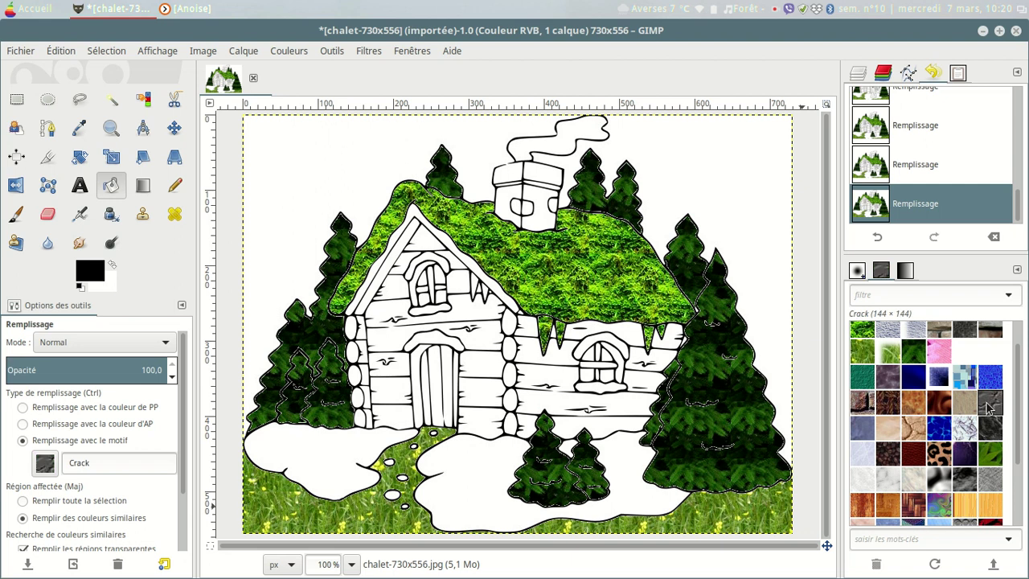
# Step: Fill the left and lower-right front snow mounds with the Crack texture
pyautogui.click(297, 460)
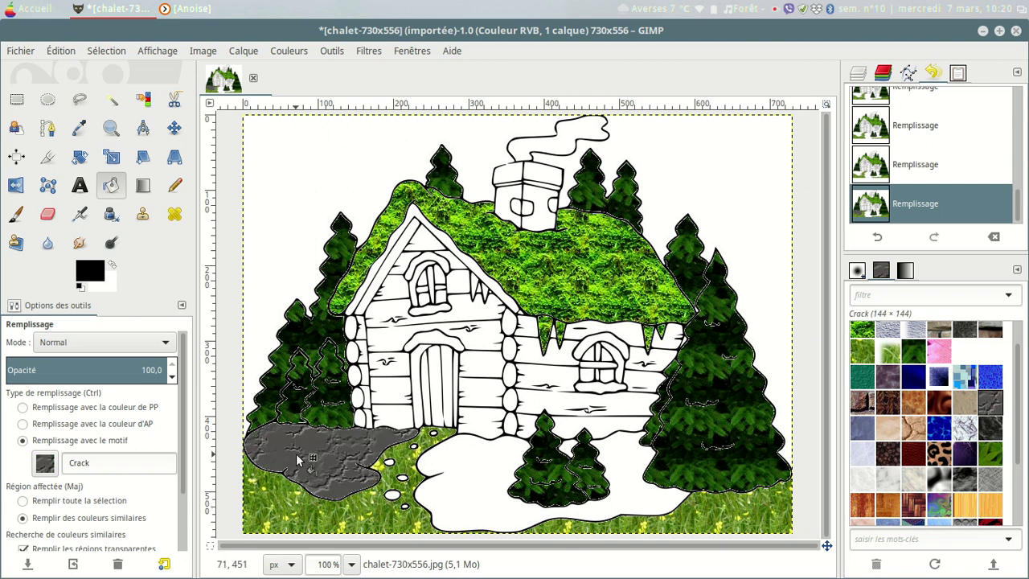
pyautogui.click(460, 494)
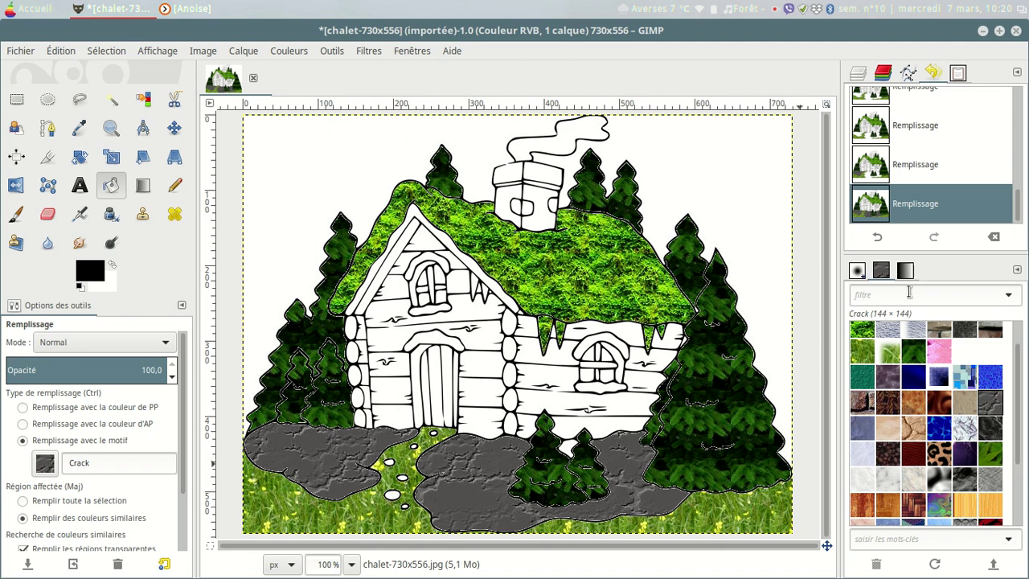
pyautogui.scroll(1, 885, 420)
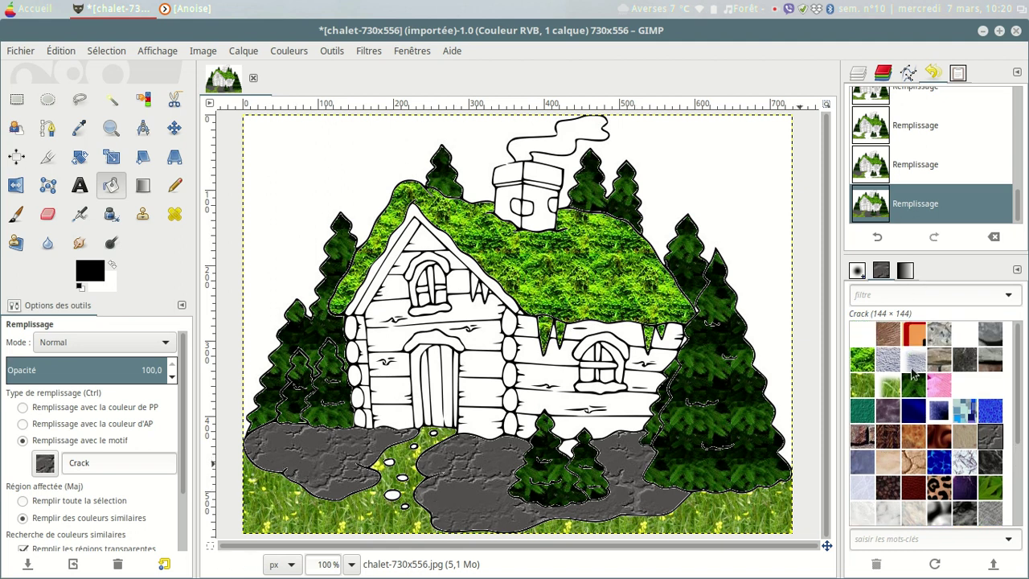
pyautogui.scroll(-2, 919, 500)
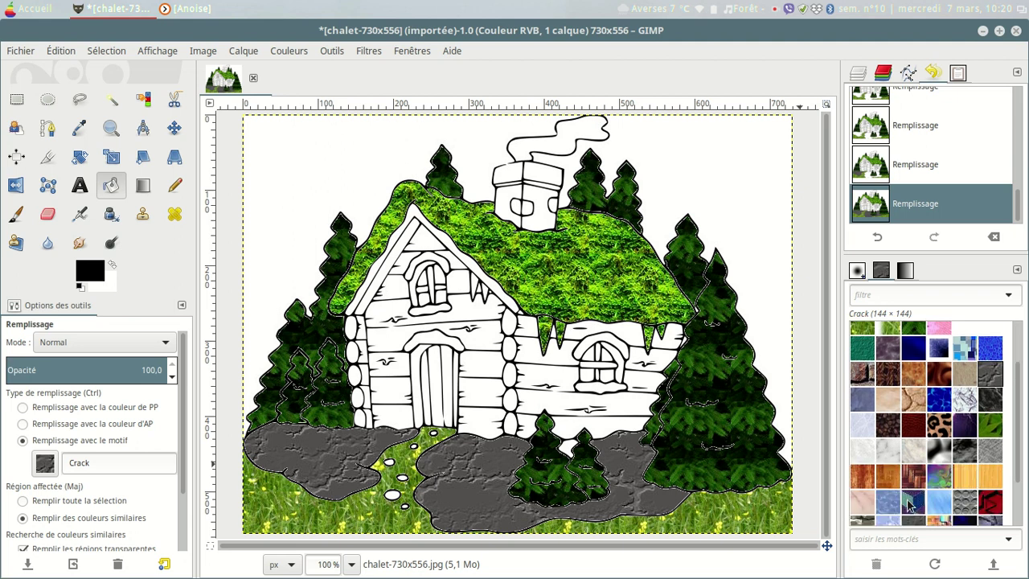
pyautogui.scroll(-2, 990, 503)
pyautogui.scroll(-1, 990, 499)
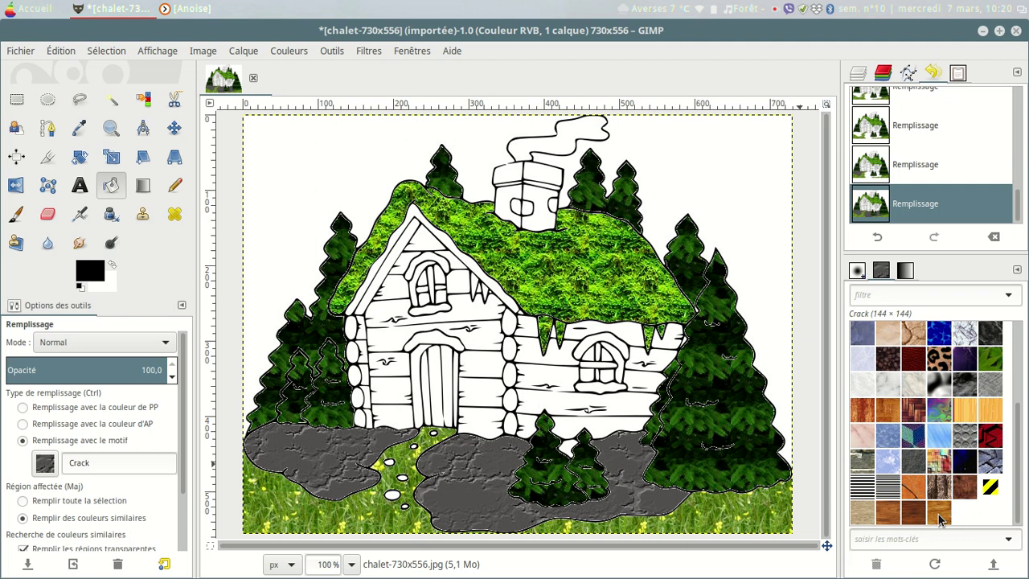
# Step: Fill the wall sections around the right window with the 'Wood of some sort' pattern
pyautogui.click(938, 515)
pyautogui.click(602, 415)
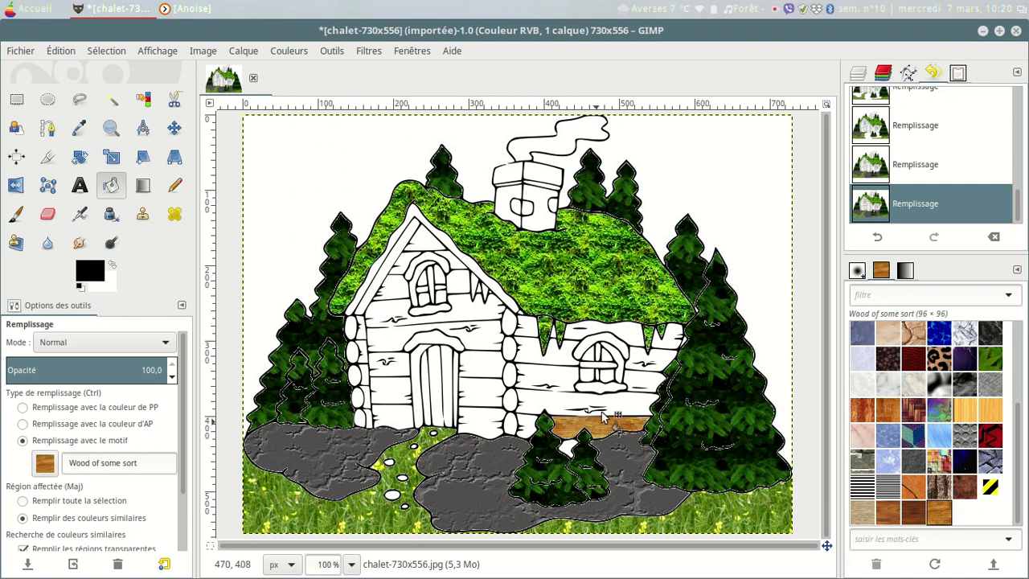
pyautogui.click(586, 395)
pyautogui.click(579, 352)
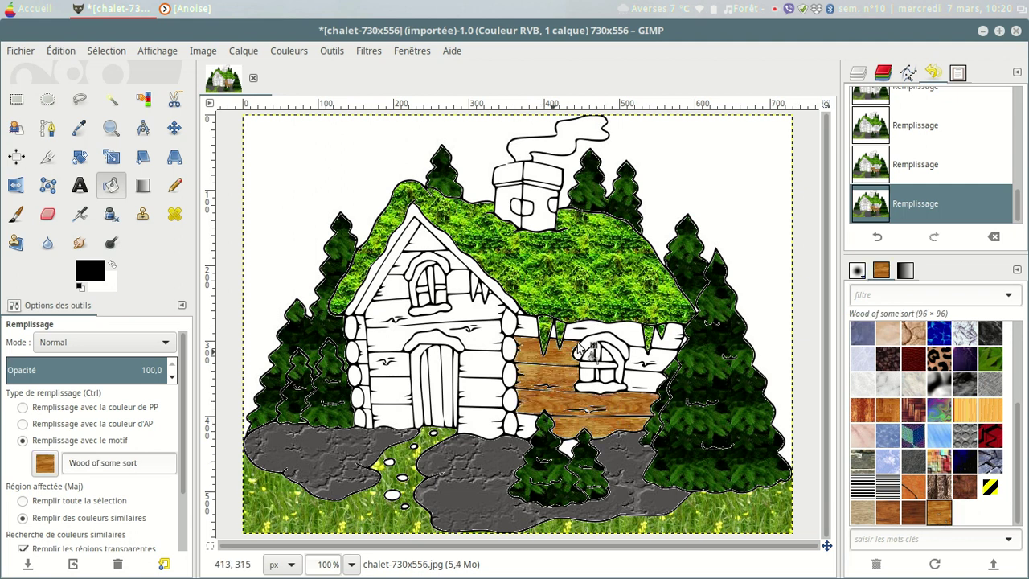
pyautogui.click(605, 334)
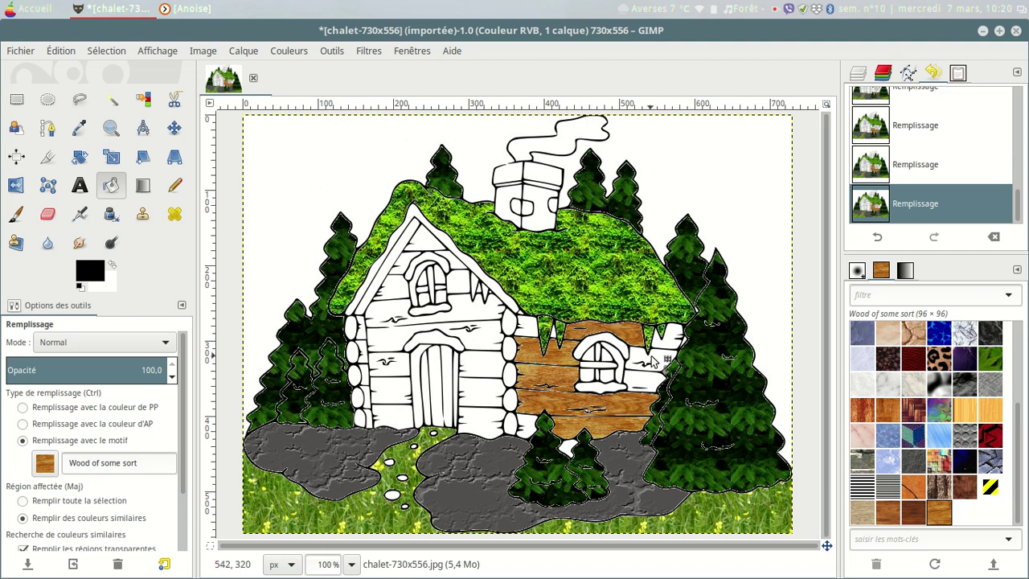
pyautogui.click(653, 362)
pyautogui.click(650, 381)
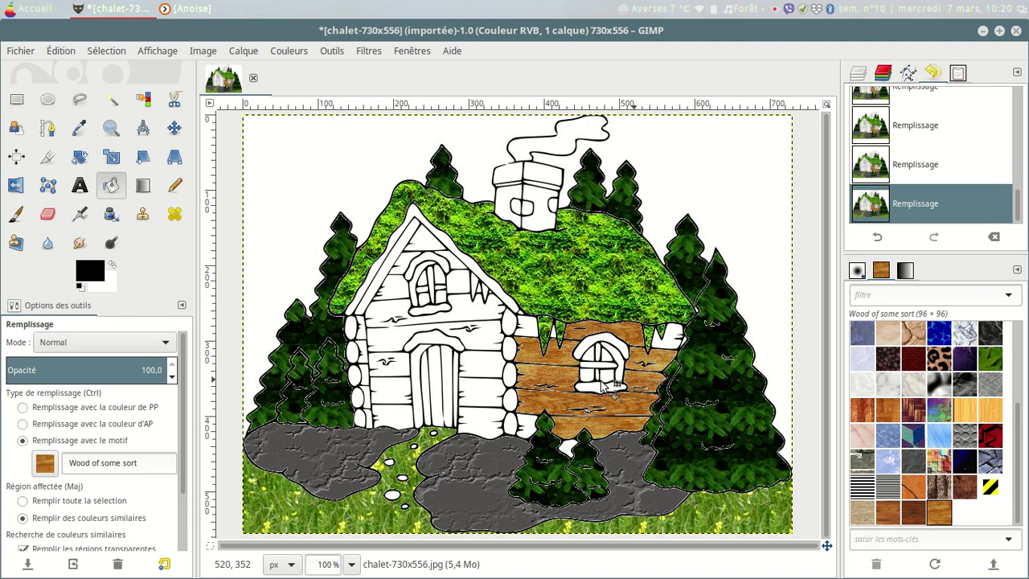
# Step: Fill the left house's wall sections and upper gable with the same wood texture
pyautogui.click(384, 340)
pyautogui.click(396, 288)
pyautogui.click(414, 249)
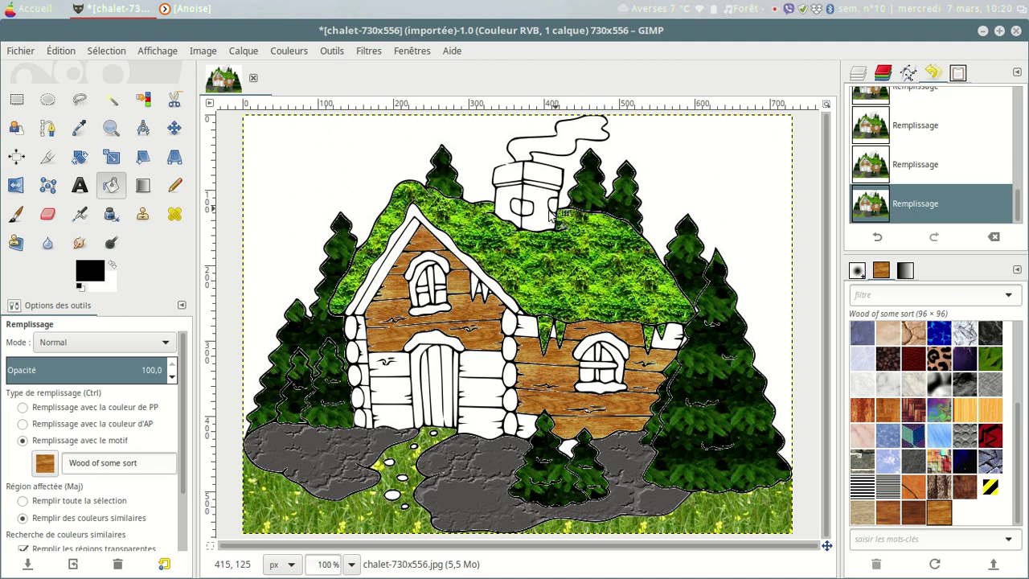
pyautogui.scroll(3, 888, 392)
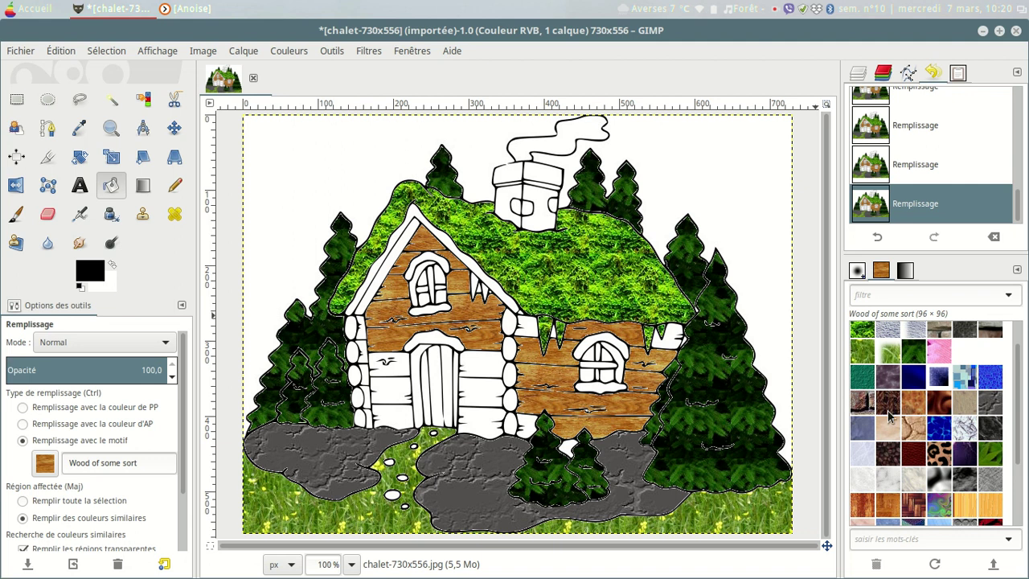
pyautogui.scroll(1, 889, 414)
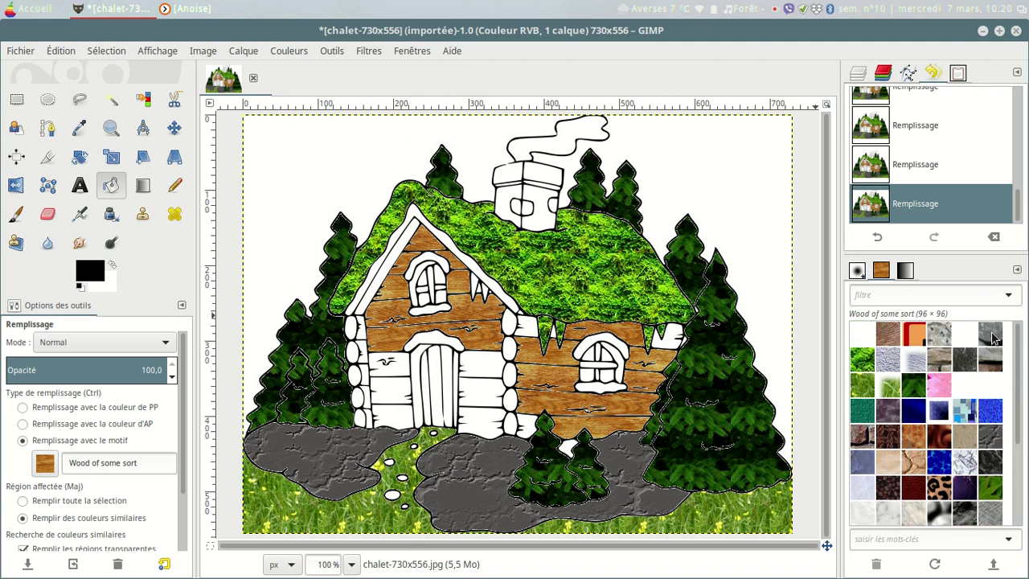
# Step: Fill the right-hand background with galet pebbles, undoing the left-side pebble fill
pyautogui.click(992, 334)
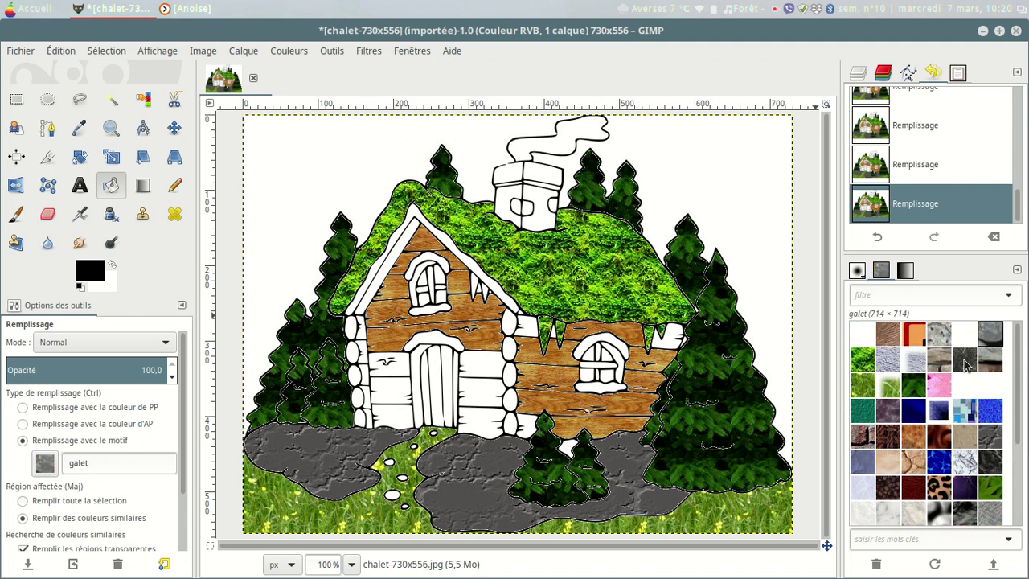
pyautogui.click(744, 175)
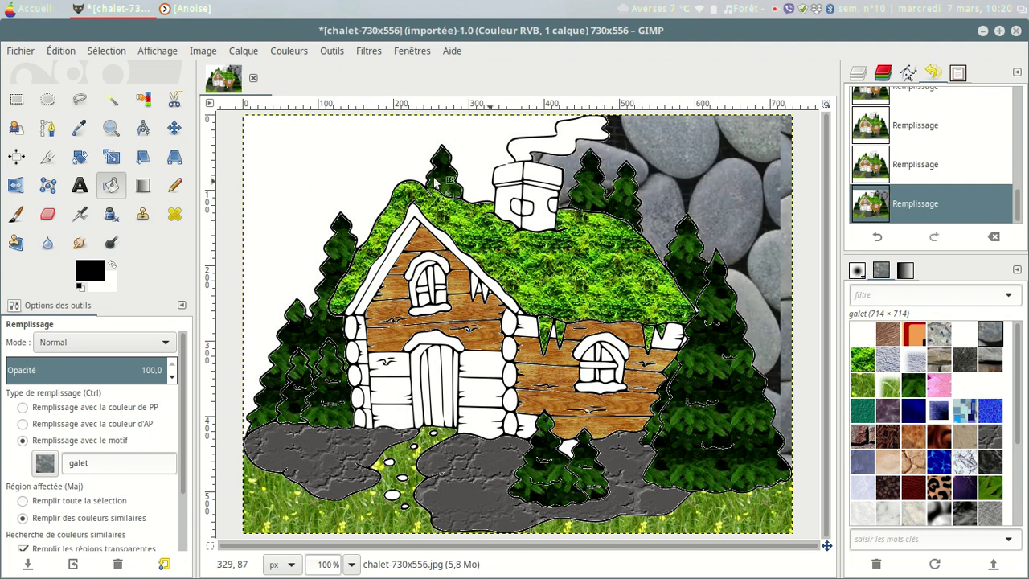
pyautogui.click(477, 149)
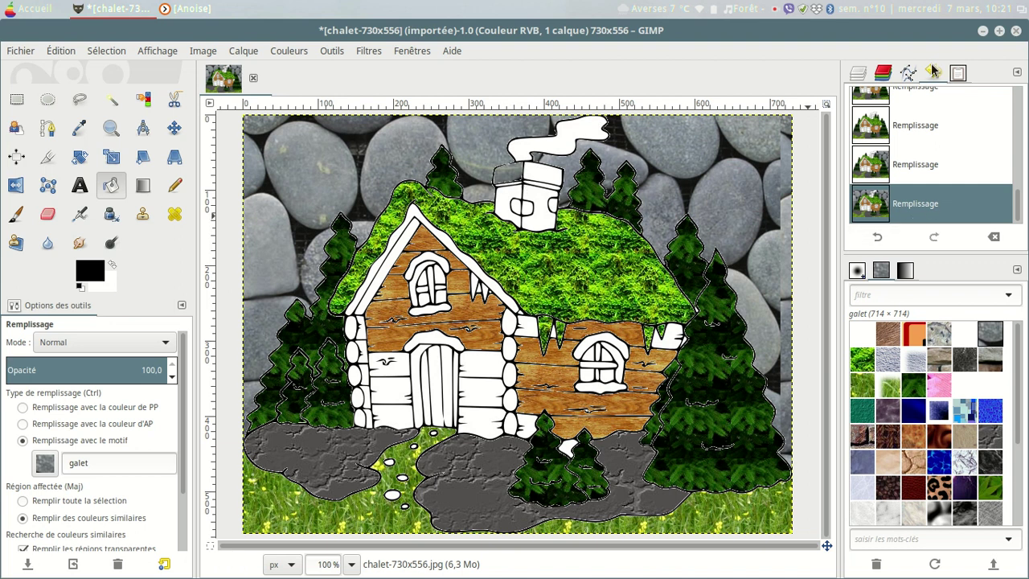
pyautogui.click(877, 237)
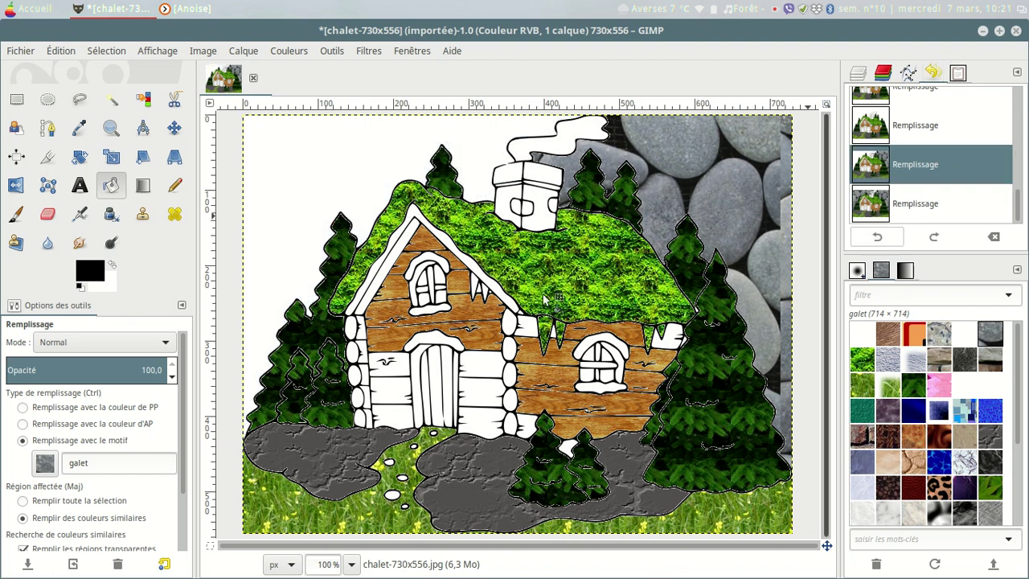
# Step: Paint a short black Paintbrush stroke at 550% zoom to seal the chimney's top-left outline gap
pyautogui.click(16, 213)
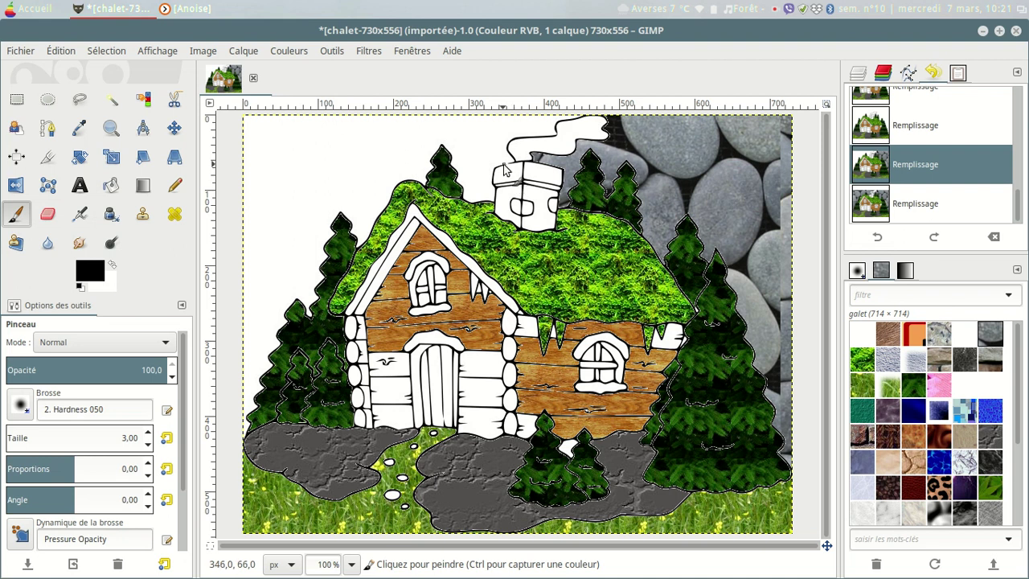
pyautogui.scroll(2, 512, 211)
pyautogui.scroll(1, 512, 210)
pyautogui.scroll(1, 512, 212)
pyautogui.scroll(1, 513, 213)
pyautogui.scroll(3, 512, 208)
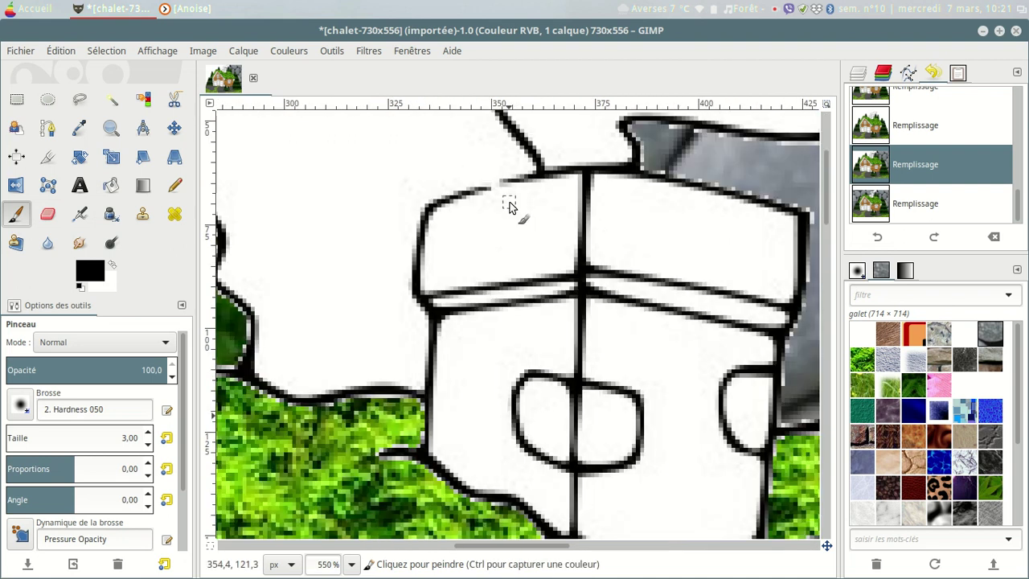
pyautogui.scroll(3, 511, 205)
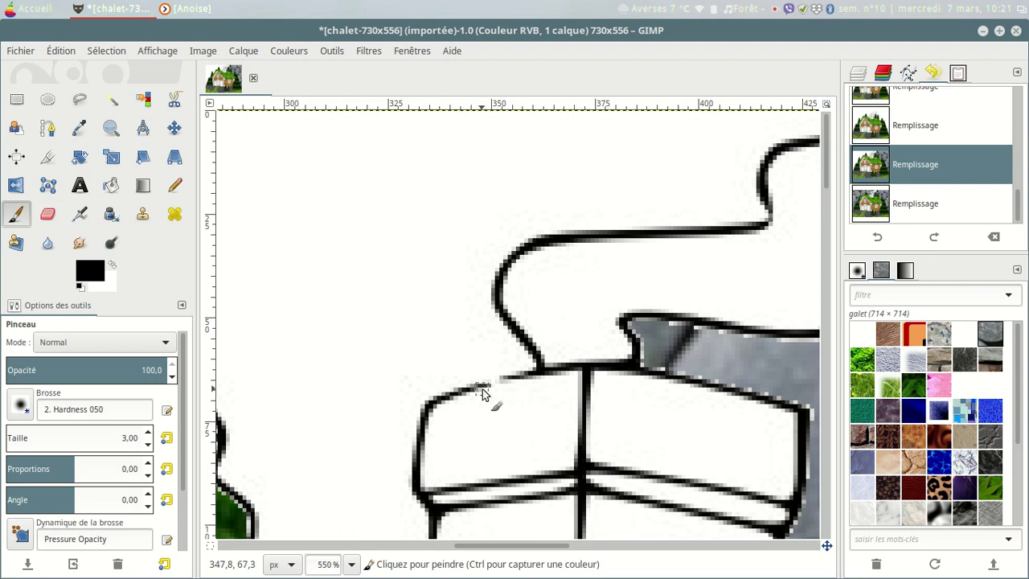
pyautogui.moveTo(483, 390); pyautogui.dragTo(511, 383)
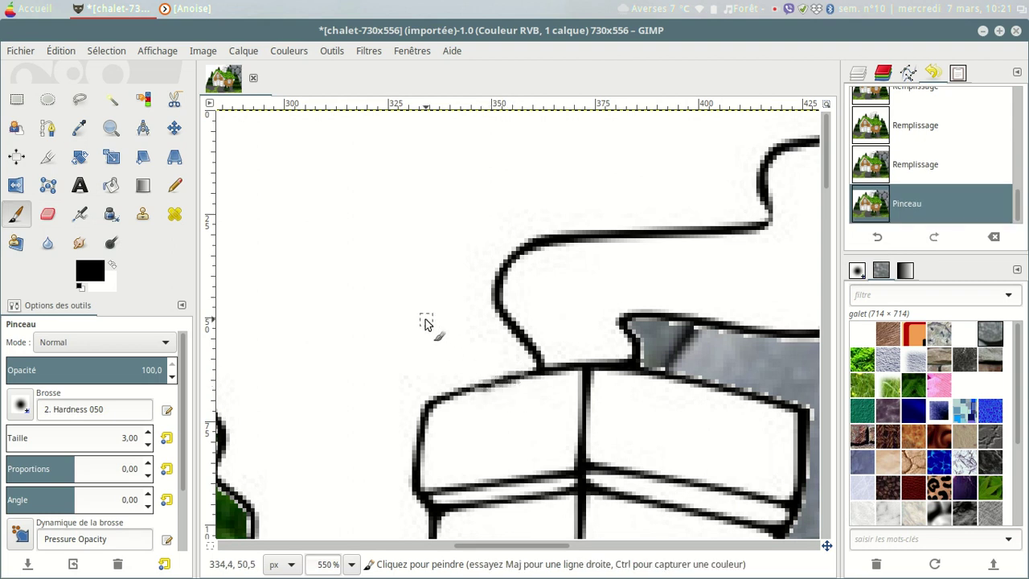
pyautogui.scroll(-5, 412, 273)
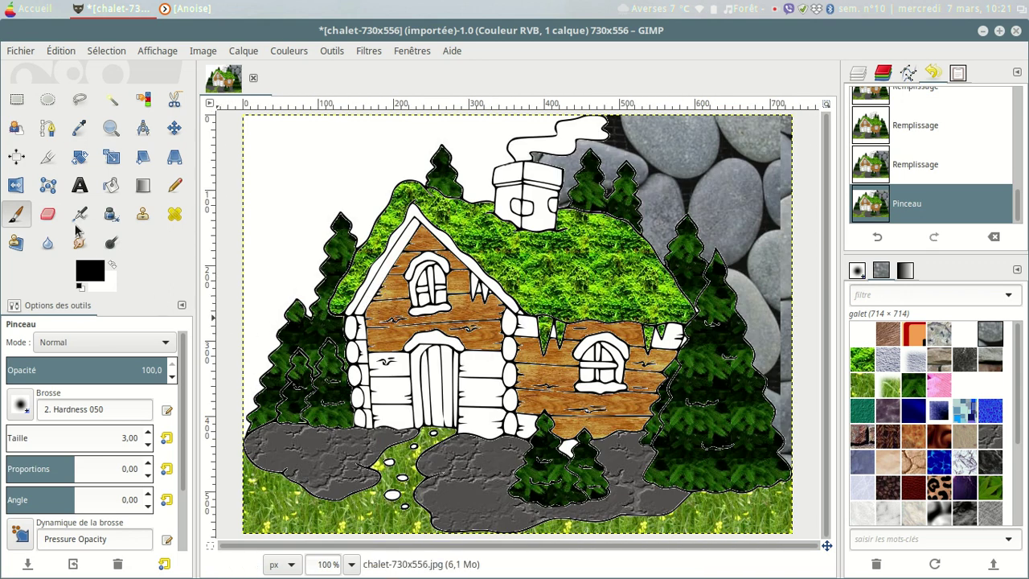
# Step: Bucket-fill the white background left of the chalet with the galet pebble pattern
pyautogui.click(111, 187)
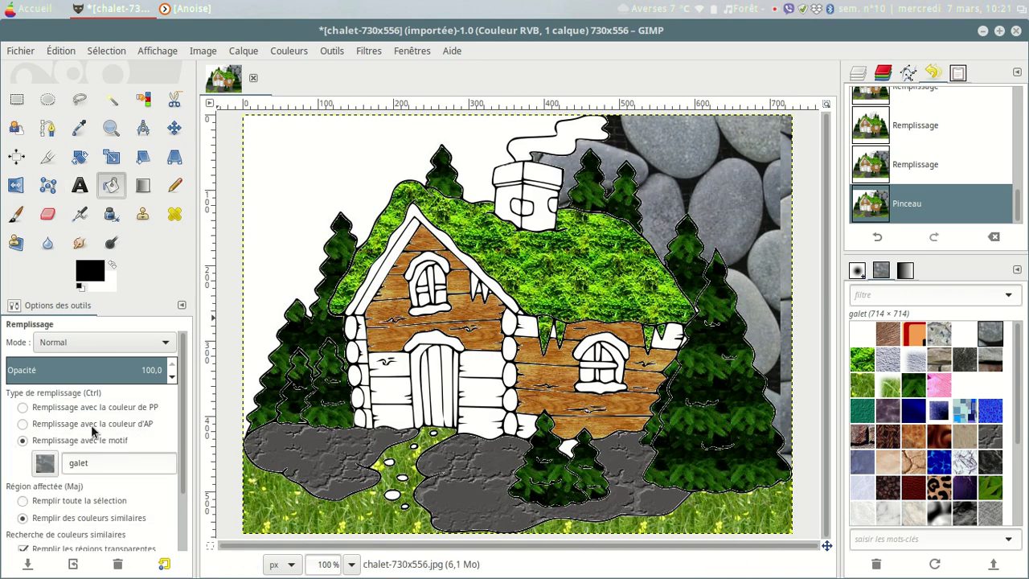
pyautogui.click(354, 173)
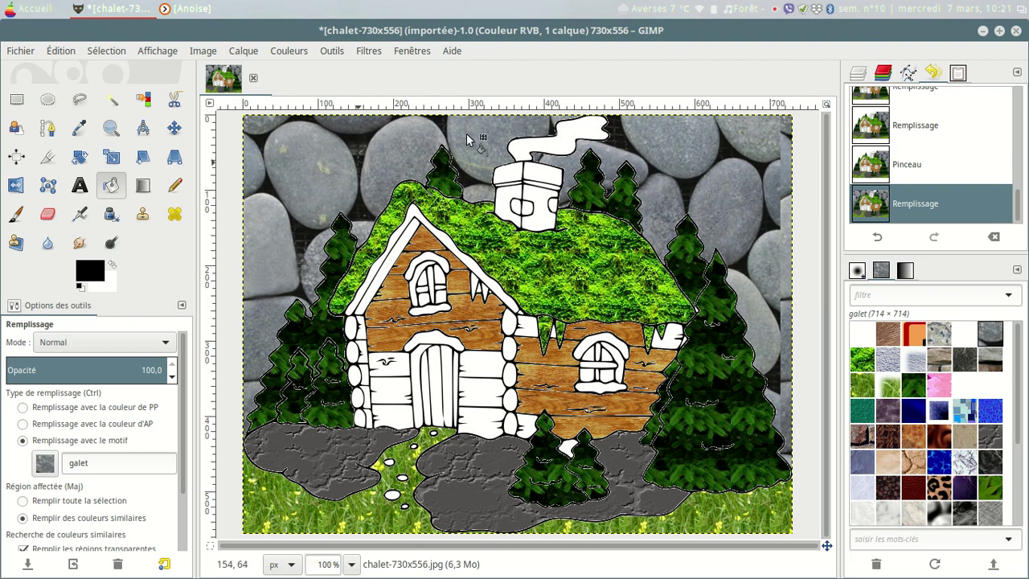